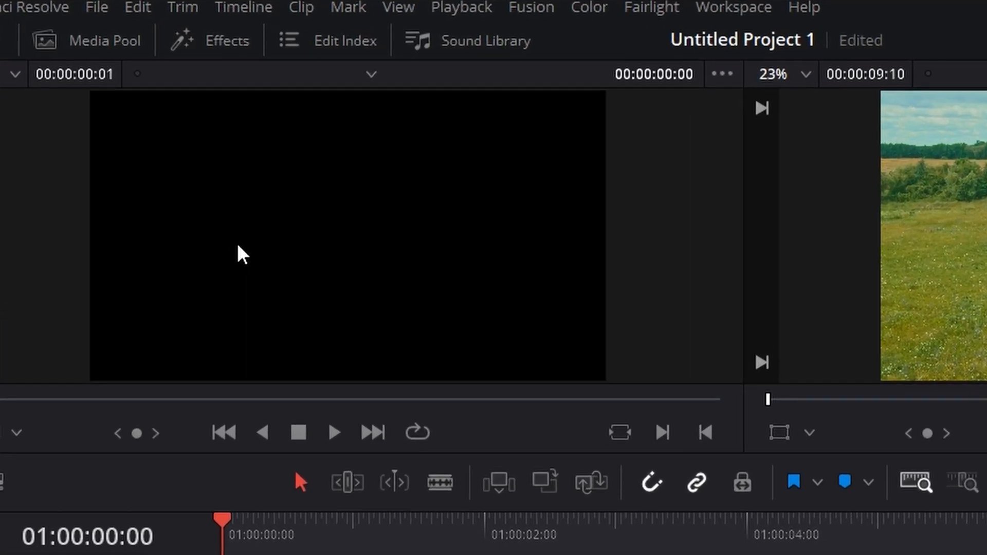
- Add a Text+ title on Video 2 at the timeline start and extend it to the end of the video clip
{"action": "left_click", "coordinate": [160, 39]}
{"action": "left_click", "coordinate": [2, 150]}
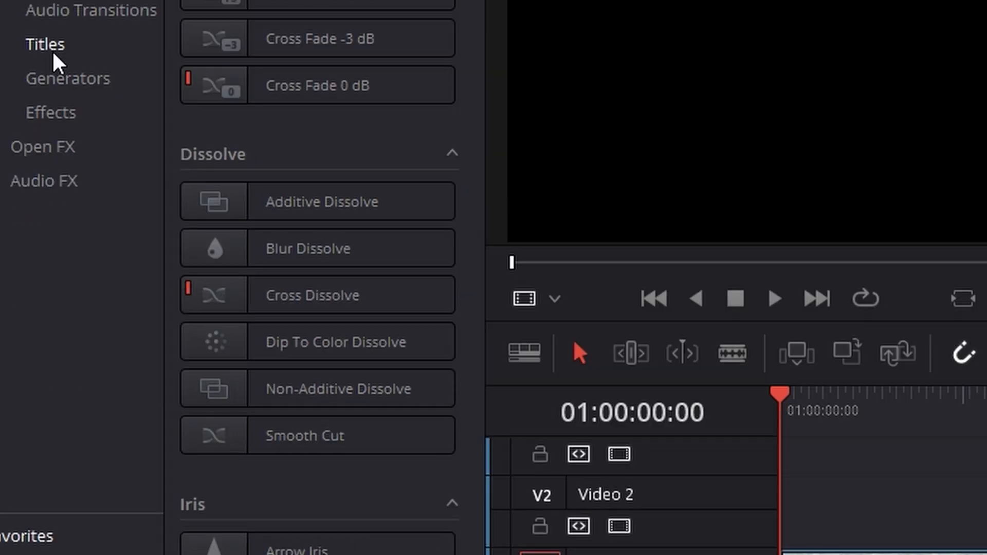
{"action": "left_click", "coordinate": [53, 53]}
{"action": "left_click", "coordinate": [312, 256]}
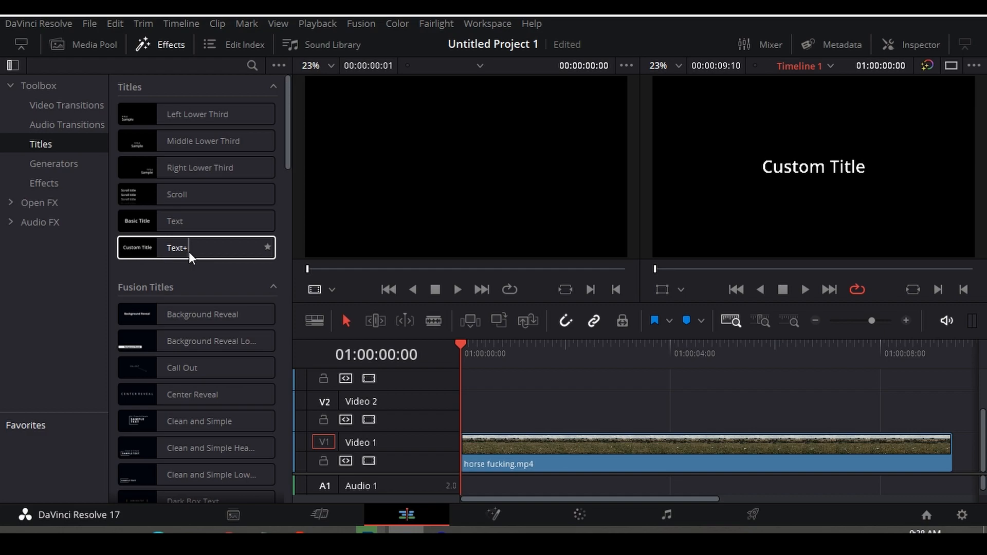
{"action": "left_click_drag", "start_coordinate": [189, 252], "coordinate": [455, 429]}
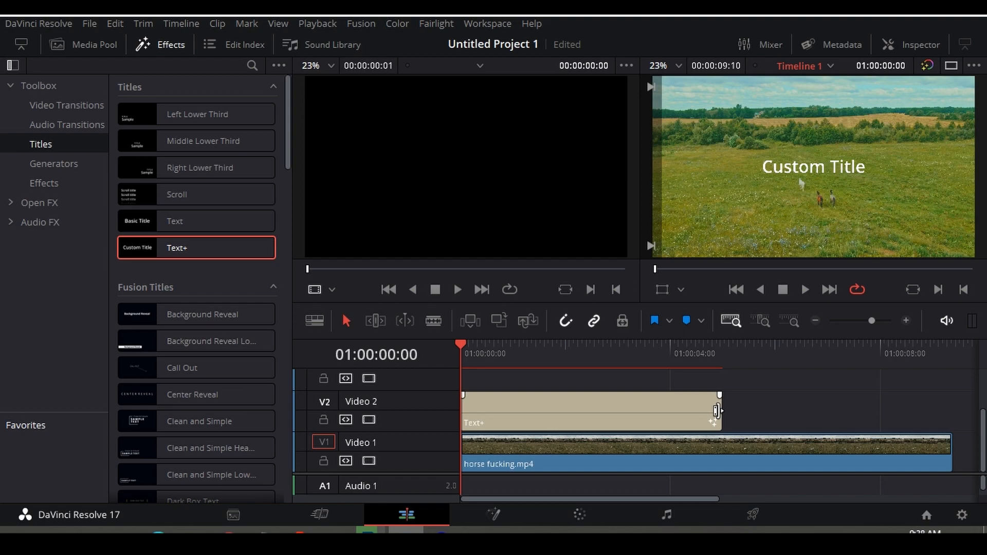
{"action": "left_click_drag", "start_coordinate": [716, 410], "coordinate": [948, 419]}
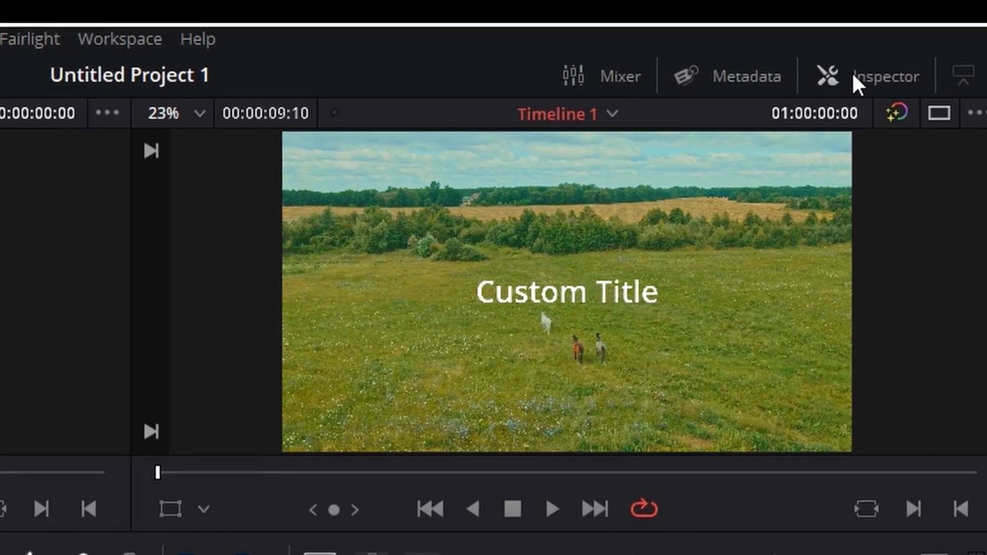
- Replace the title's text with "Horse Land" and set its font to Bebas Neue
{"action": "left_click", "coordinate": [905, 45]}
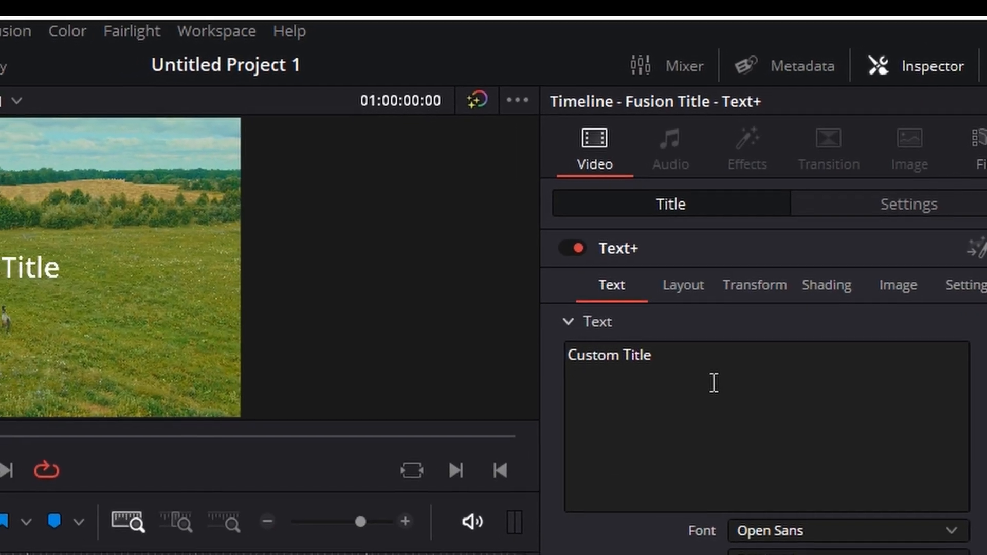
{"action": "left_click", "coordinate": [672, 404]}
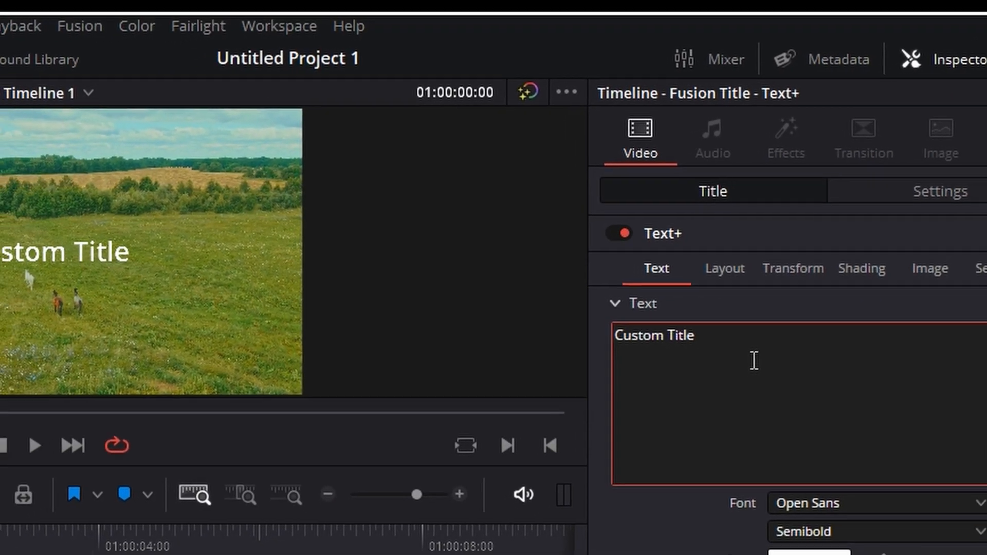
{"action": "key", "text": "BackSpace"}
{"action": "key", "text": "BackSpace"}
{"action": "key", "text": "BackSpace"}
{"action": "key", "text": "BackSpace"}
{"action": "key", "text": "BackSpace"}
{"action": "key", "text": "BackSpace"}
{"action": "key", "text": "BackSpace"}
{"action": "key", "text": "BackSpace"}
{"action": "key", "text": "BackSpace"}
{"action": "key", "text": "BackSpace"}
{"action": "key", "text": "BackSpace"}
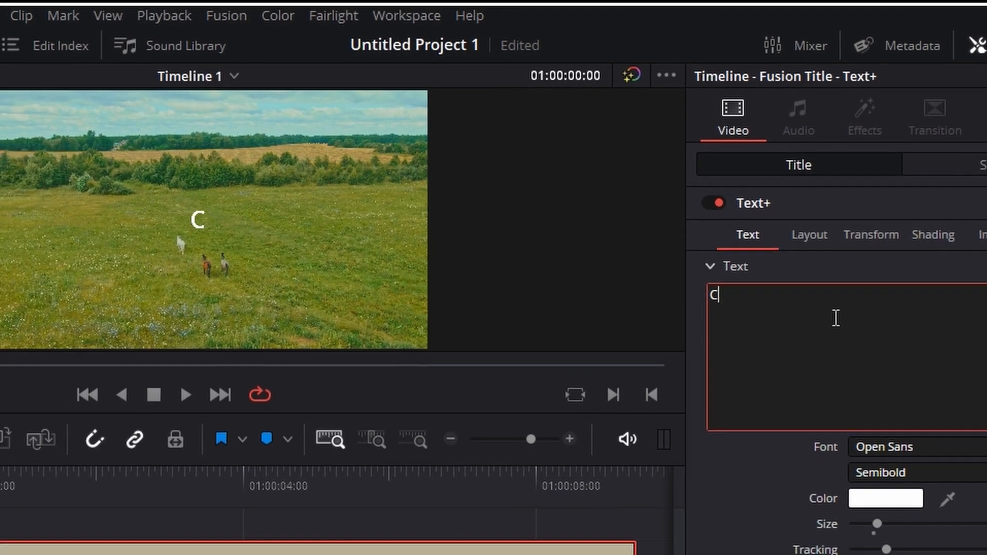
{"action": "key", "text": "BackSpace"}
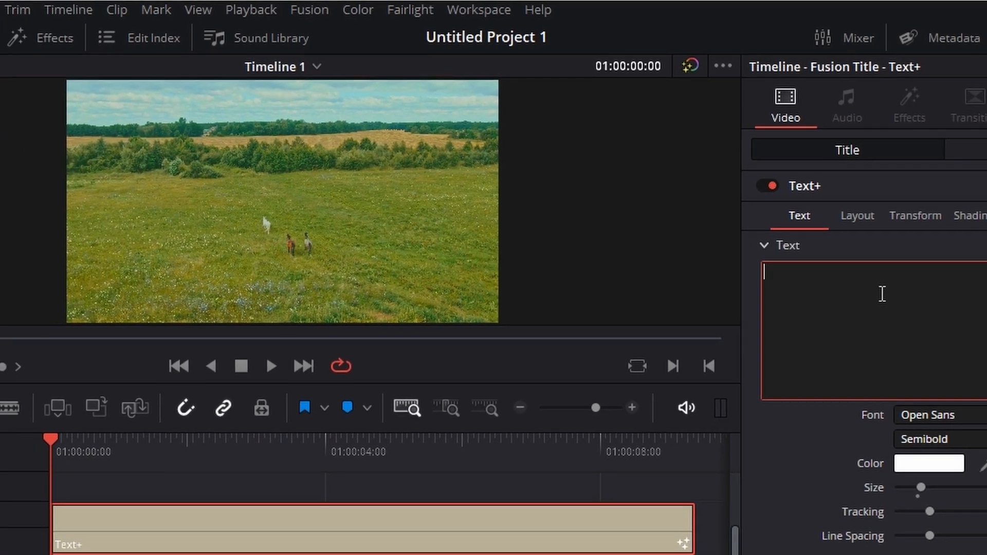
{"action": "type", "text": "Horse L"}
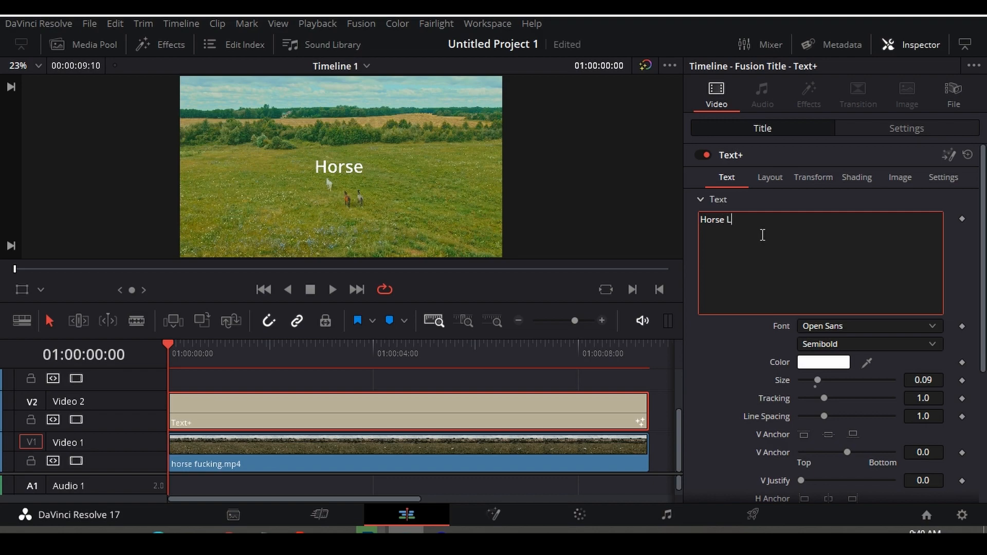
{"action": "type", "text": "and"}
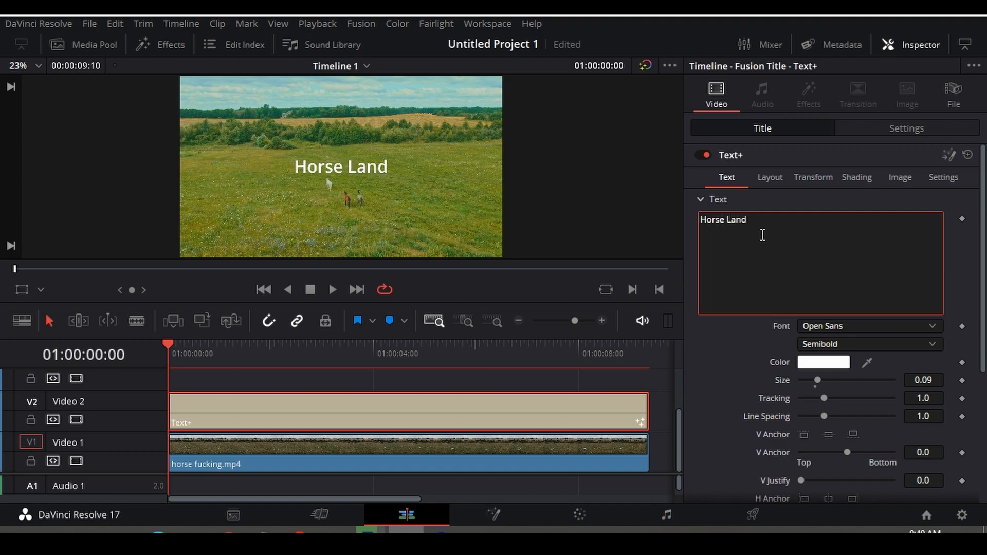
{"action": "left_click", "coordinate": [876, 325]}
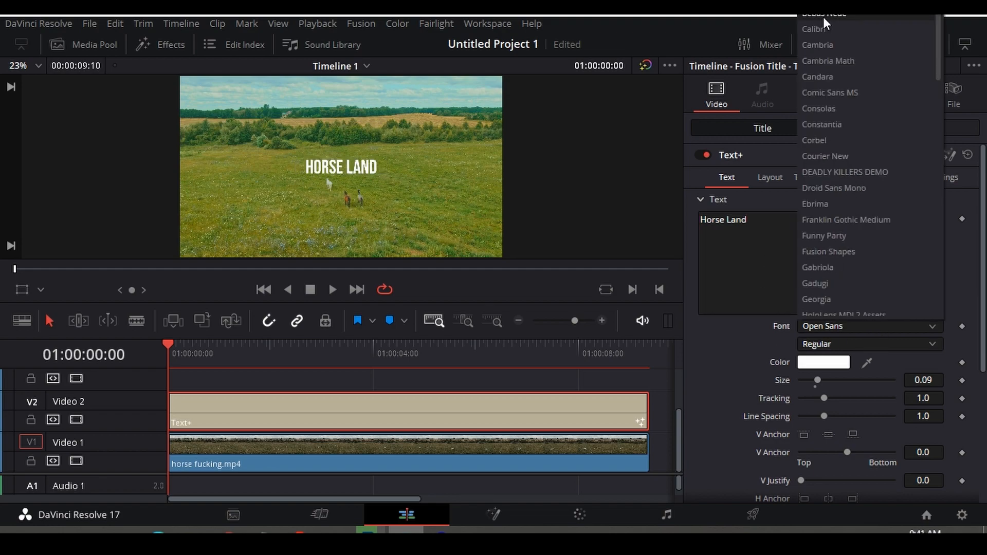
{"action": "left_click", "coordinate": [823, 17]}
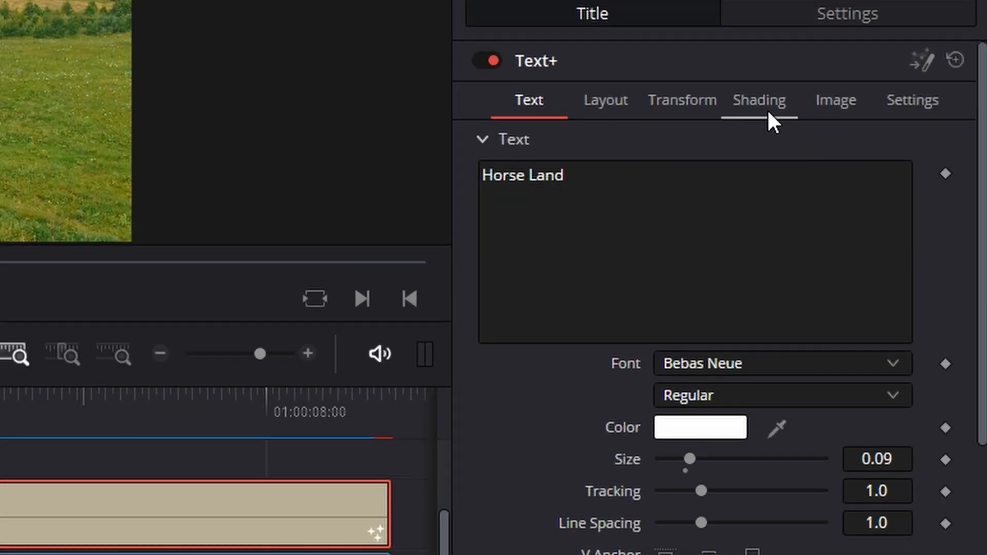
- Change the title's shading fill to a light aqua-green with colour values 0.448, 0.398 and 0.976
{"action": "left_click", "coordinate": [858, 180]}
{"action": "left_click", "coordinate": [661, 457]}
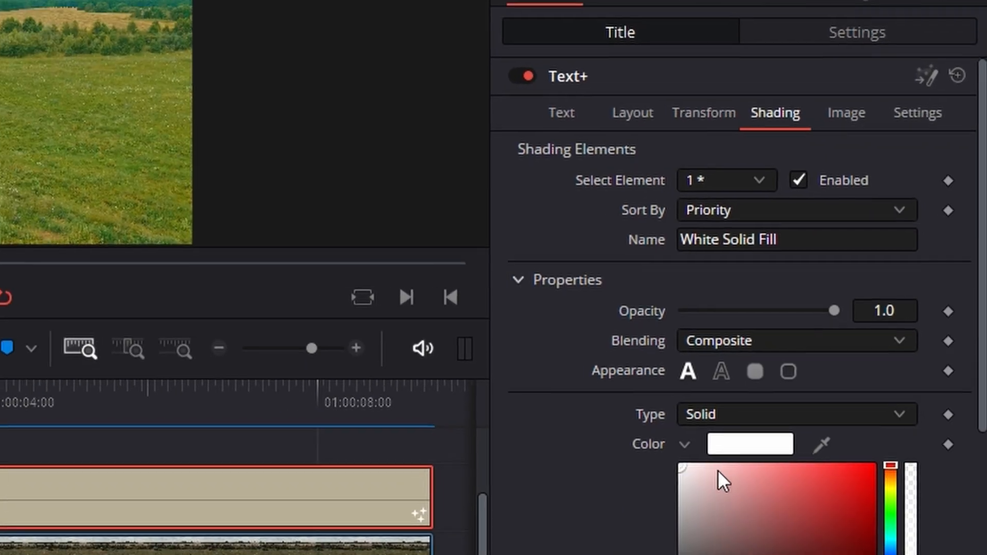
{"action": "mouse_move", "coordinate": [766, 542]}
{"action": "left_mouse_down"}
{"action": "mouse_move", "coordinate": [822, 554]}
{"action": "mouse_move", "coordinate": [776, 528]}
{"action": "left_mouse_up"}
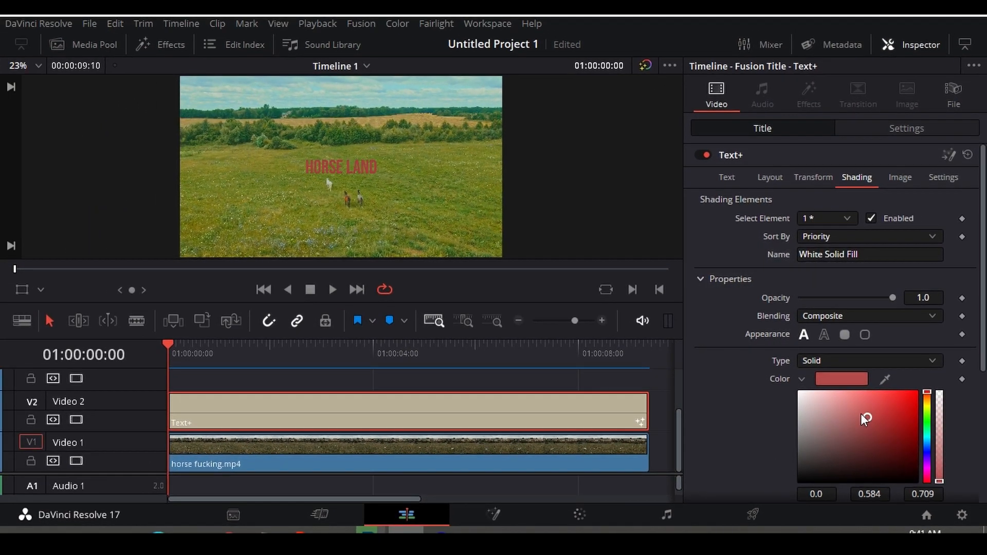
{"action": "left_click_drag", "start_coordinate": [865, 417], "coordinate": [806, 394]}
{"action": "left_click_drag", "start_coordinate": [923, 438], "coordinate": [921, 433]}
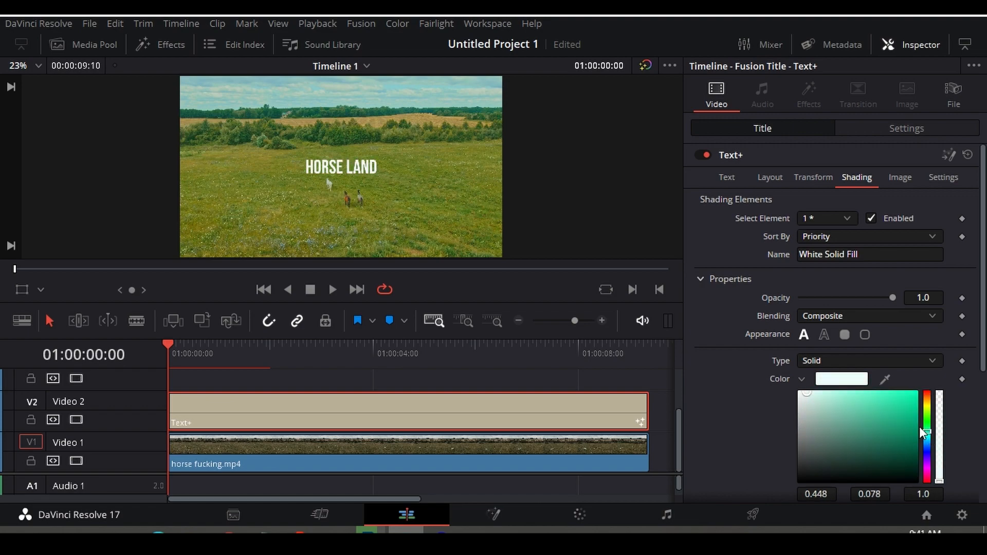
{"action": "mouse_move", "coordinate": [856, 403]}
{"action": "left_mouse_down"}
{"action": "mouse_move", "coordinate": [934, 398]}
{"action": "mouse_move", "coordinate": [804, 399]}
{"action": "mouse_move", "coordinate": [877, 403]}
{"action": "mouse_move", "coordinate": [846, 396]}
{"action": "left_mouse_up"}
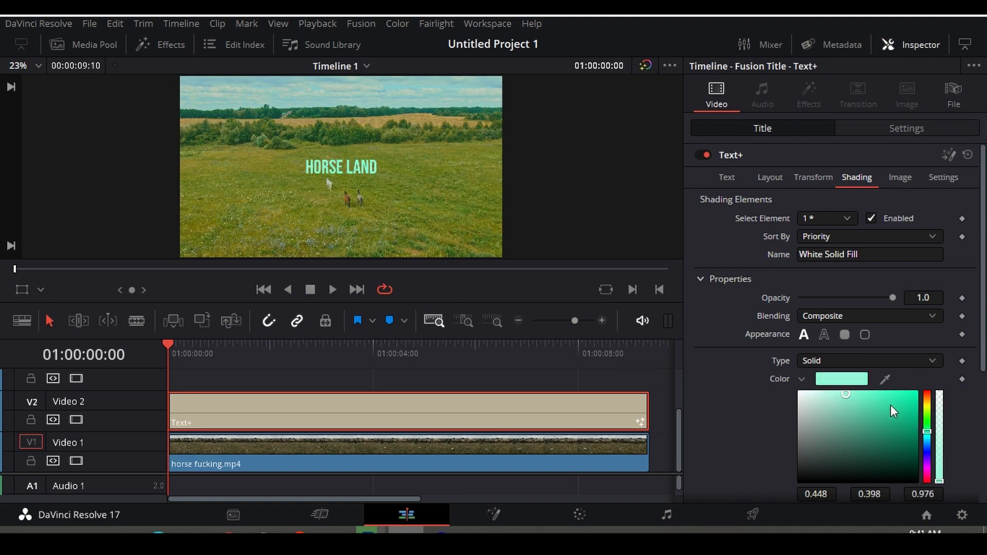
- Enlarge the title to size 0.1564 and widen its tracking to 1.218
{"action": "left_click", "coordinate": [727, 178]}
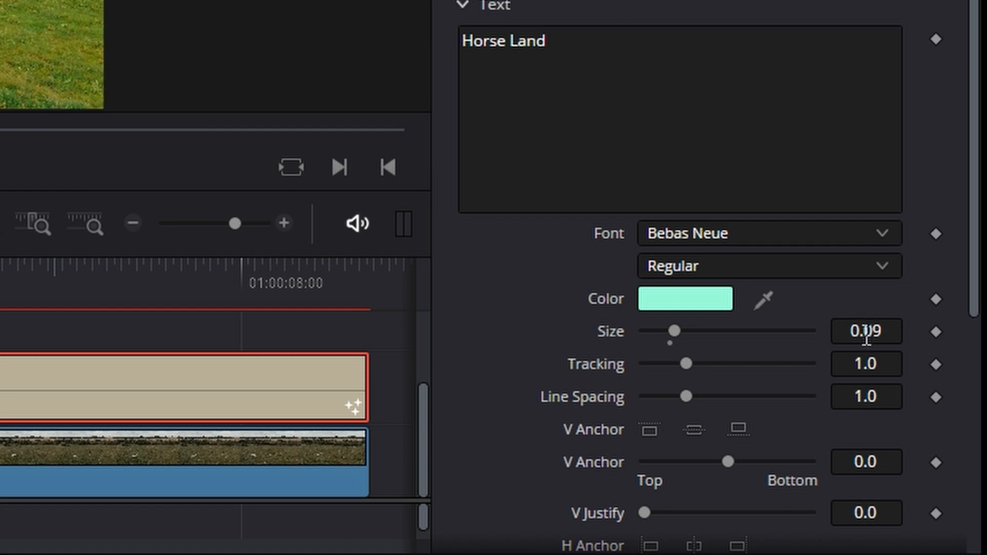
{"action": "left_click_drag", "start_coordinate": [866, 335], "coordinate": [901, 335]}
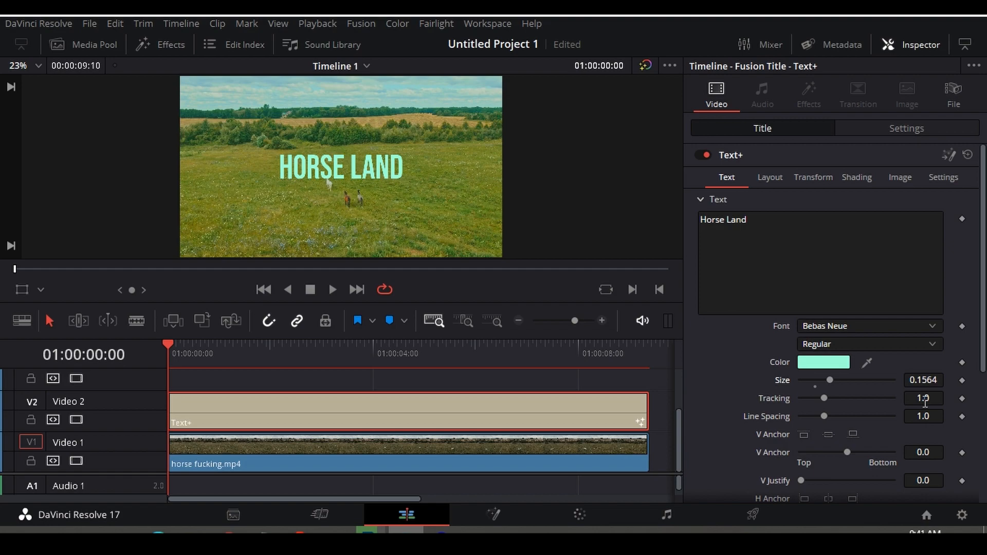
{"action": "left_click_drag", "start_coordinate": [925, 402], "coordinate": [939, 402]}
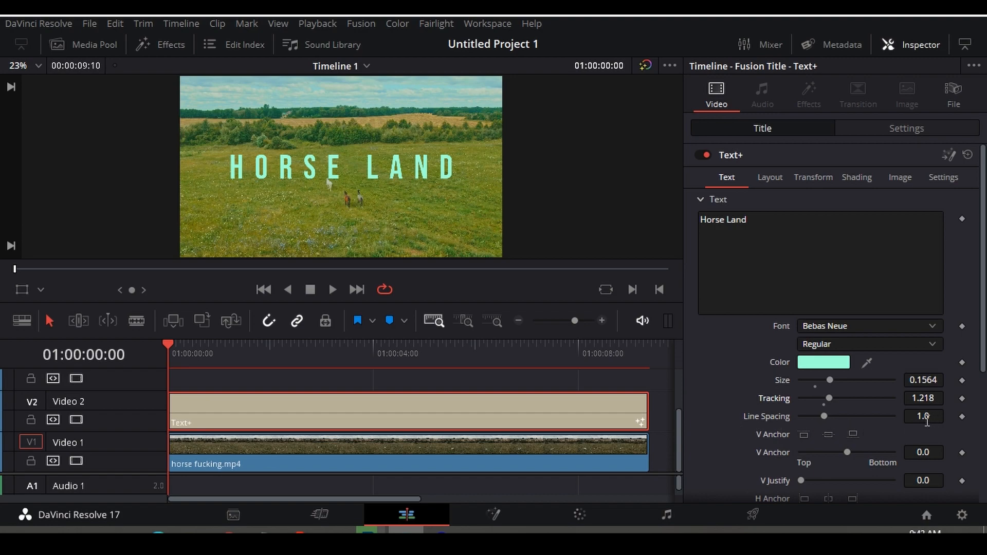
- Keyframe the title's Write On end from 0.0 at the timeline start to 1.0 at 01:00:00:16
{"action": "scroll", "coordinate": [745, 432], "scroll_direction": "down", "scroll_amount": 1}
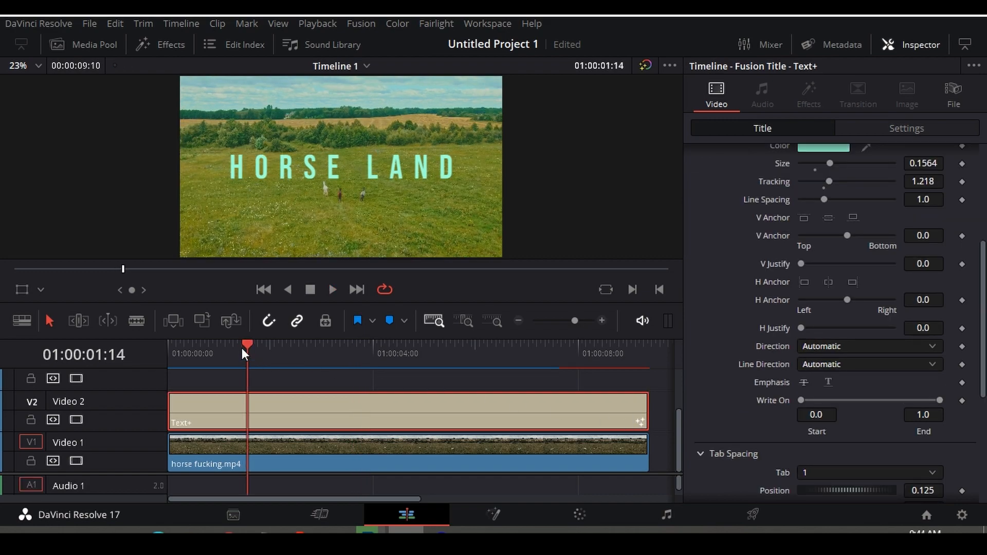
{"action": "key", "text": "Home"}
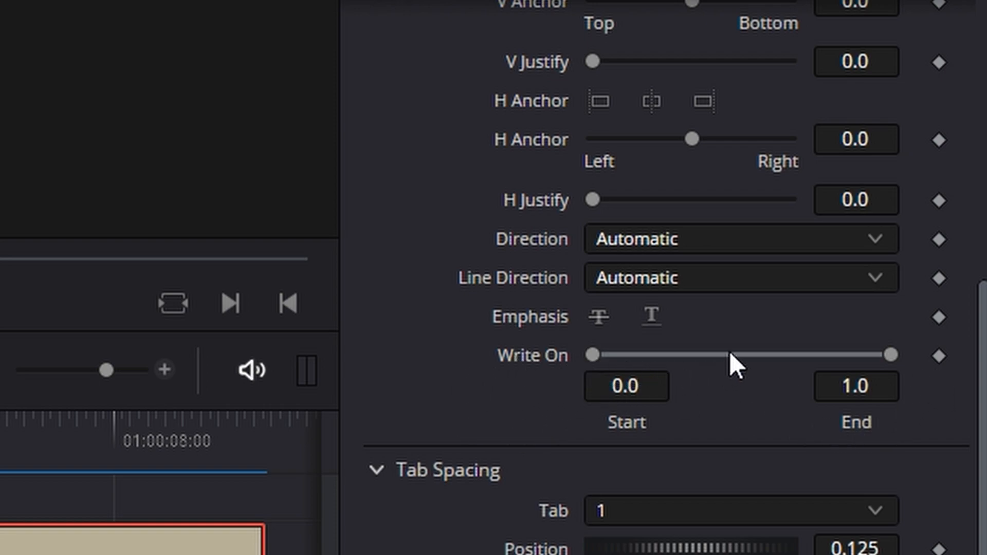
{"action": "left_click", "coordinate": [939, 355]}
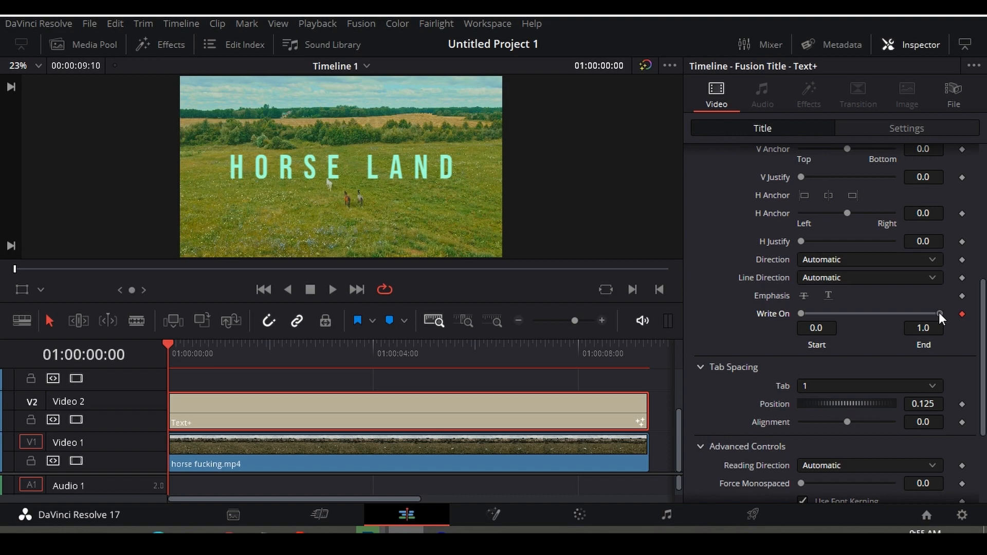
{"action": "left_click_drag", "start_coordinate": [938, 313], "coordinate": [726, 322]}
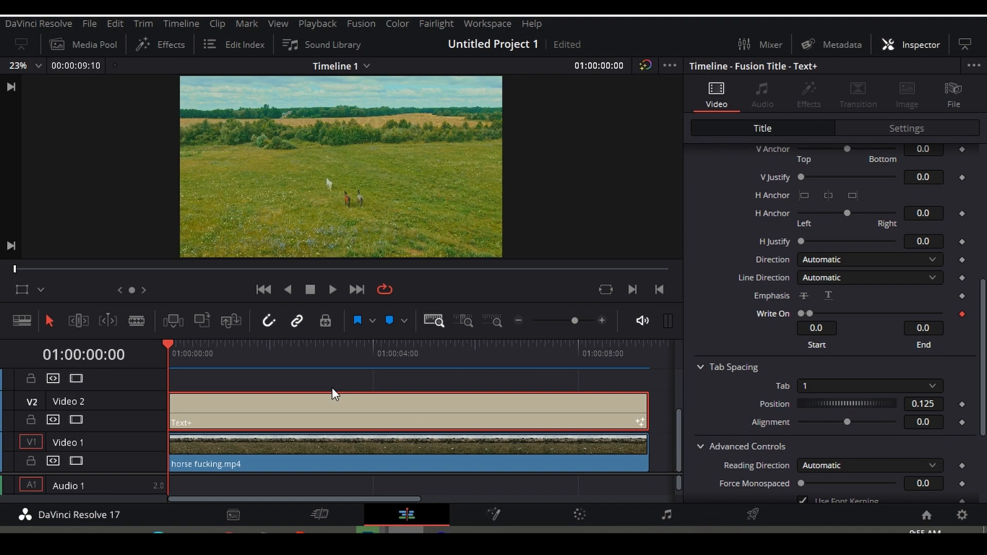
{"action": "key", "text": "space"}
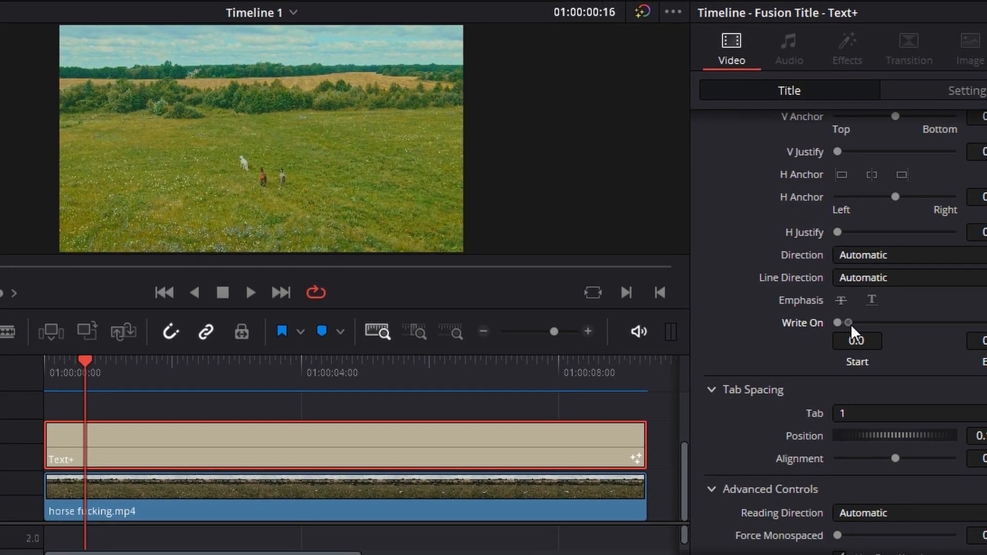
{"action": "left_click_drag", "start_coordinate": [849, 322], "coordinate": [986, 319]}
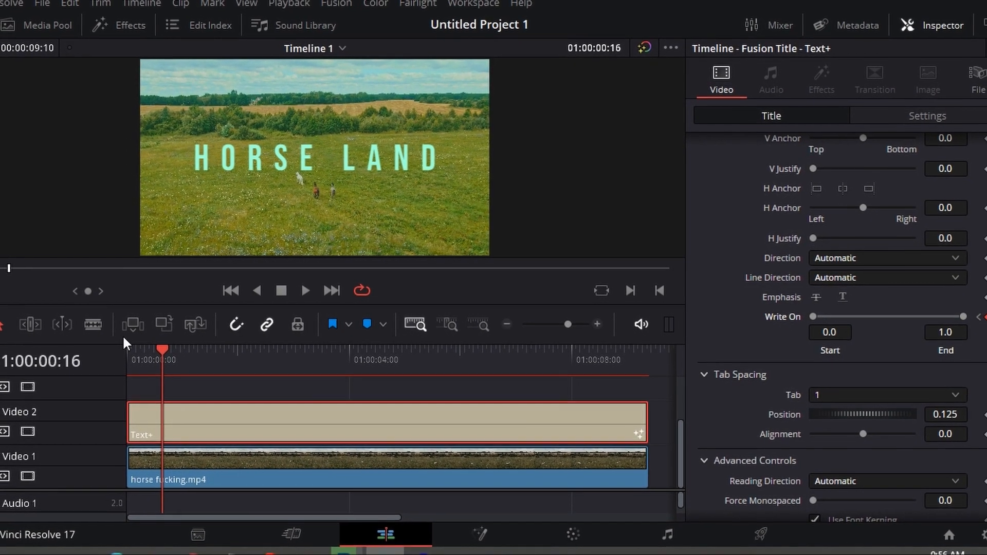
- Play the write-on animation from the start of the timeline to check it
{"action": "left_click_drag", "start_coordinate": [163, 356], "coordinate": [1, 361]}
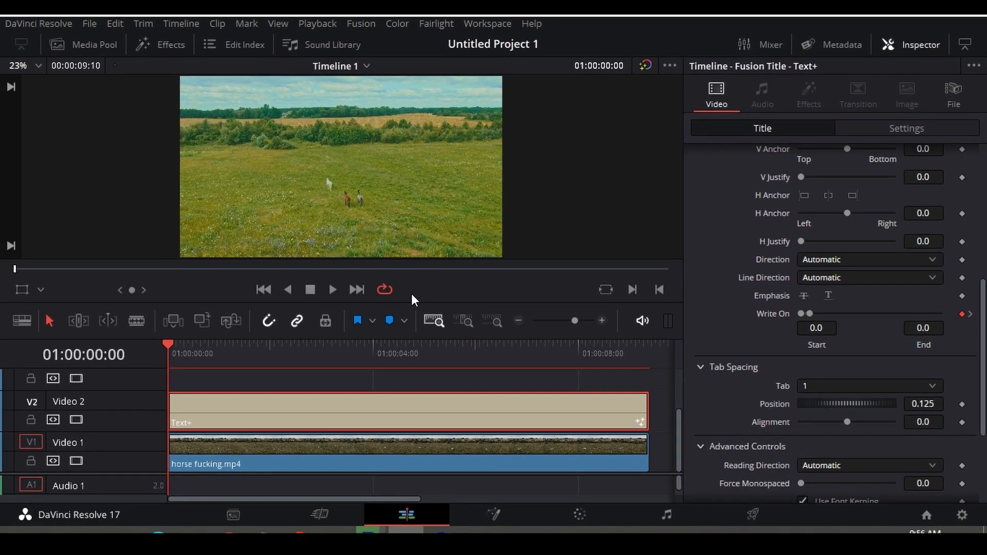
{"action": "key", "text": "space"}
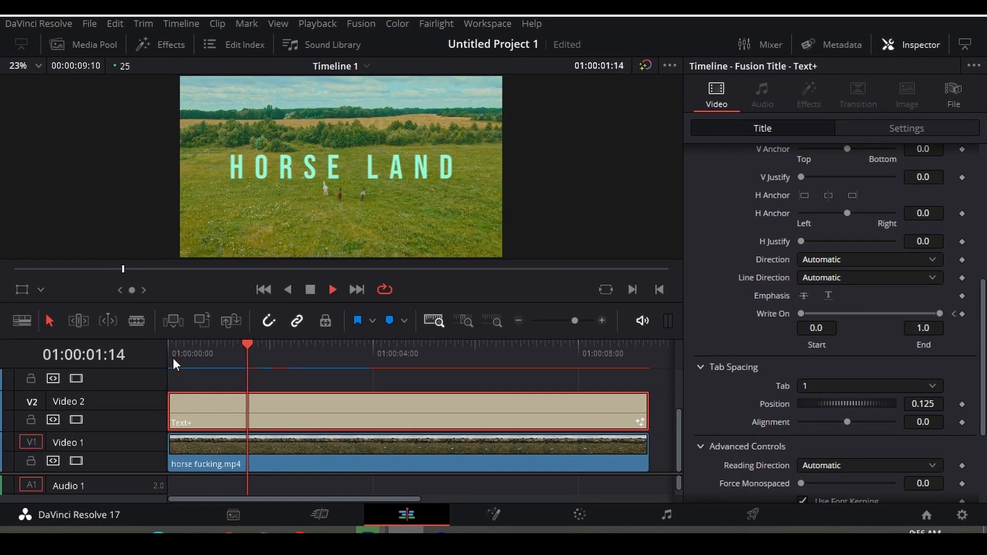
{"action": "key", "text": "space"}
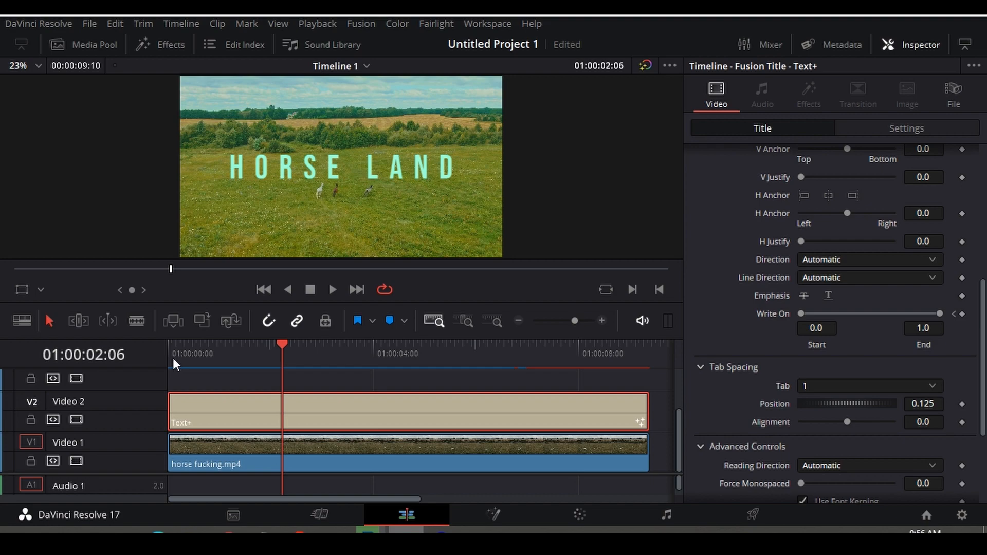
- Add a Solid Color generator on Video 3 at the timeline start and extend it to the end of the clips below
{"action": "left_click", "coordinate": [911, 46]}
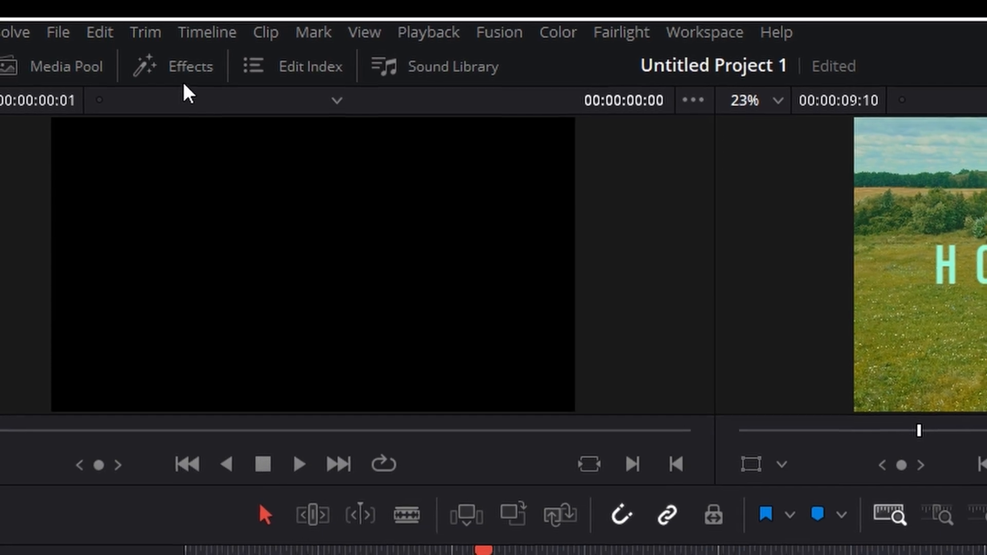
{"action": "left_click", "coordinate": [184, 65]}
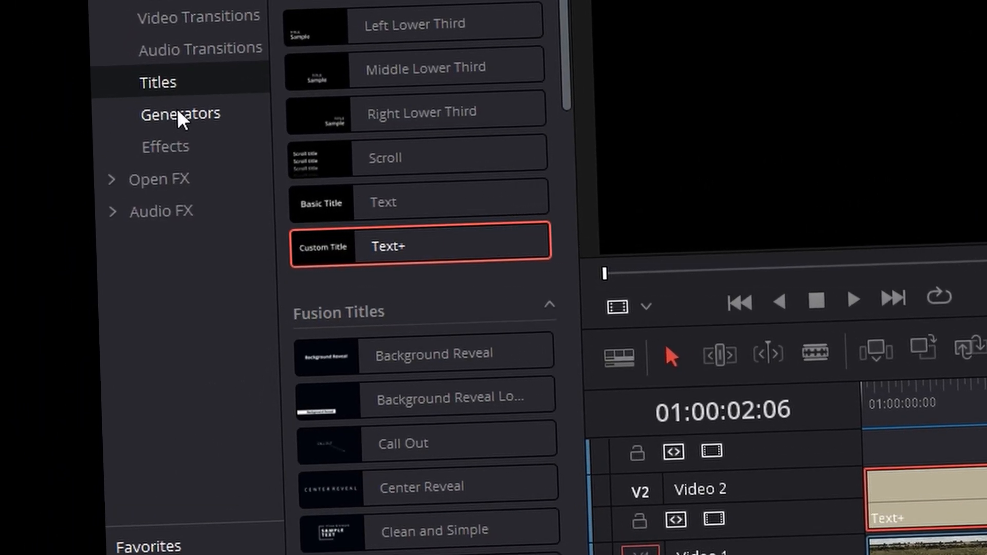
{"action": "left_click", "coordinate": [78, 144]}
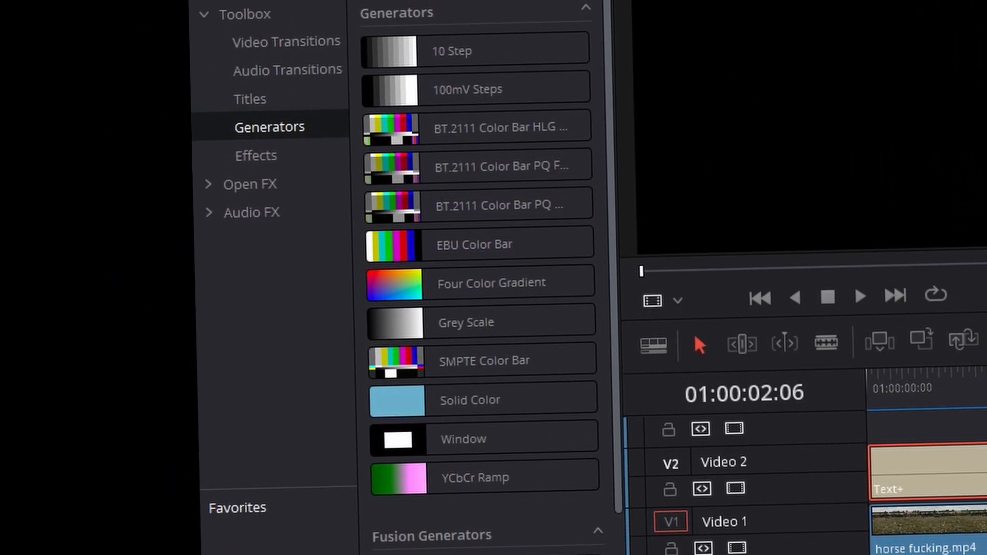
{"action": "left_click_drag", "start_coordinate": [830, 369], "coordinate": [846, 225]}
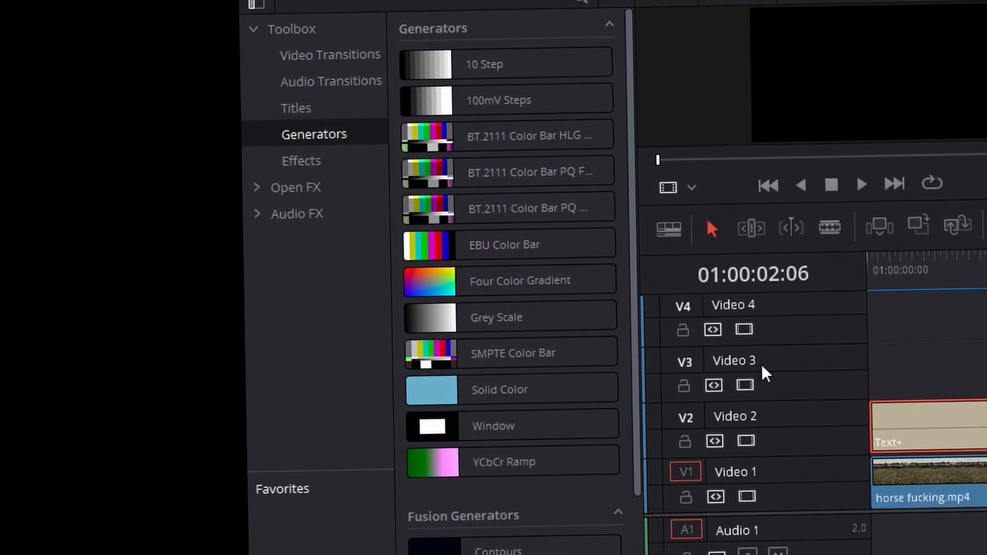
{"action": "left_click_drag", "start_coordinate": [521, 394], "coordinate": [780, 365]}
{"action": "left_click_drag", "start_coordinate": [707, 351], "coordinate": [808, 363]}
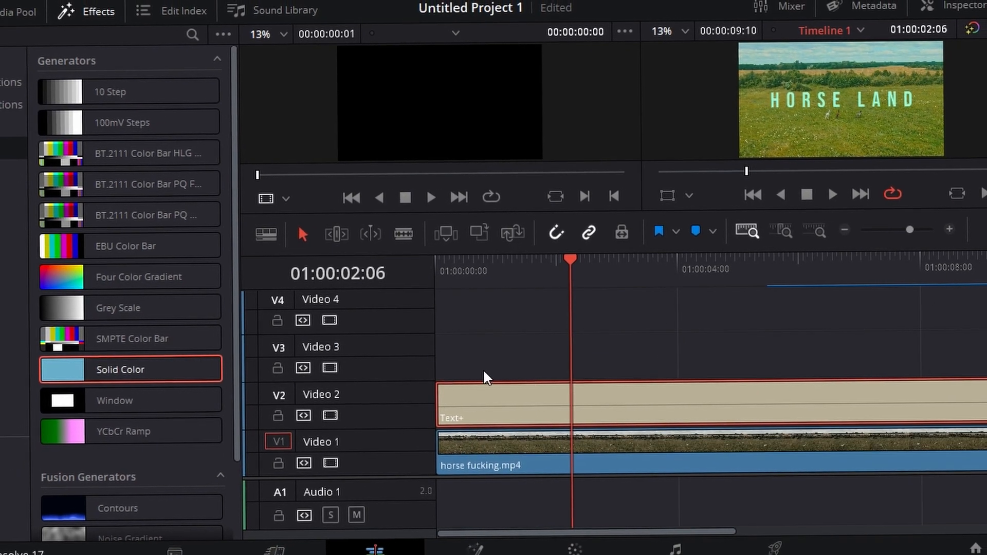
{"action": "left_click_drag", "start_coordinate": [199, 372], "coordinate": [237, 373]}
{"action": "left_click_drag", "start_coordinate": [477, 349], "coordinate": [455, 349]}
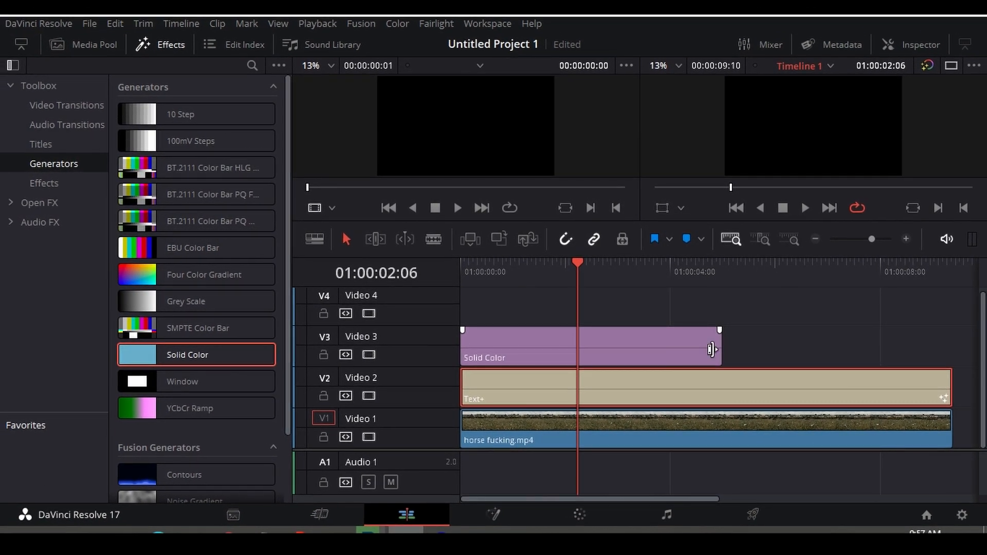
{"action": "left_click_drag", "start_coordinate": [711, 349], "coordinate": [945, 353]}
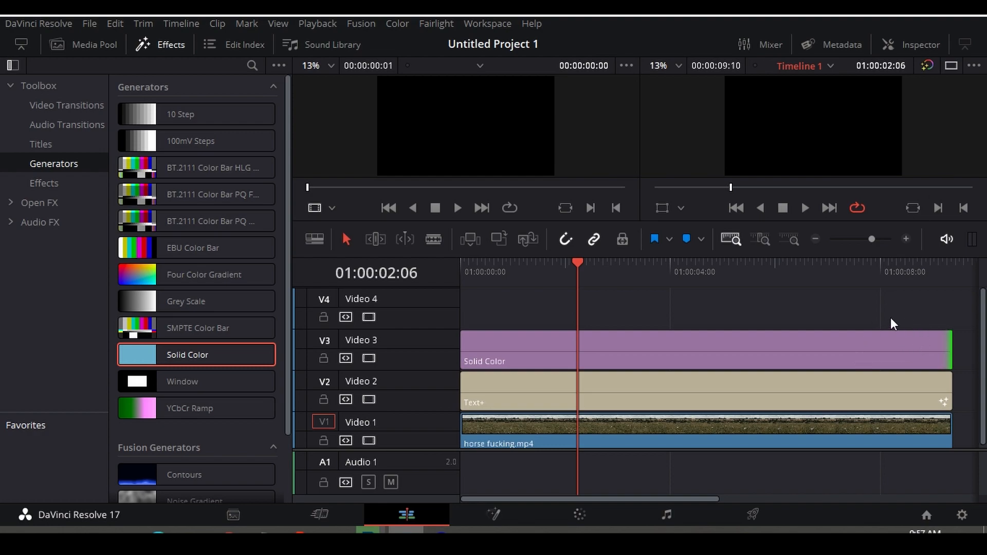
- Set the Solid Color generator on Video 3 to yellow (#ffff00)
{"action": "left_click", "coordinate": [807, 345]}
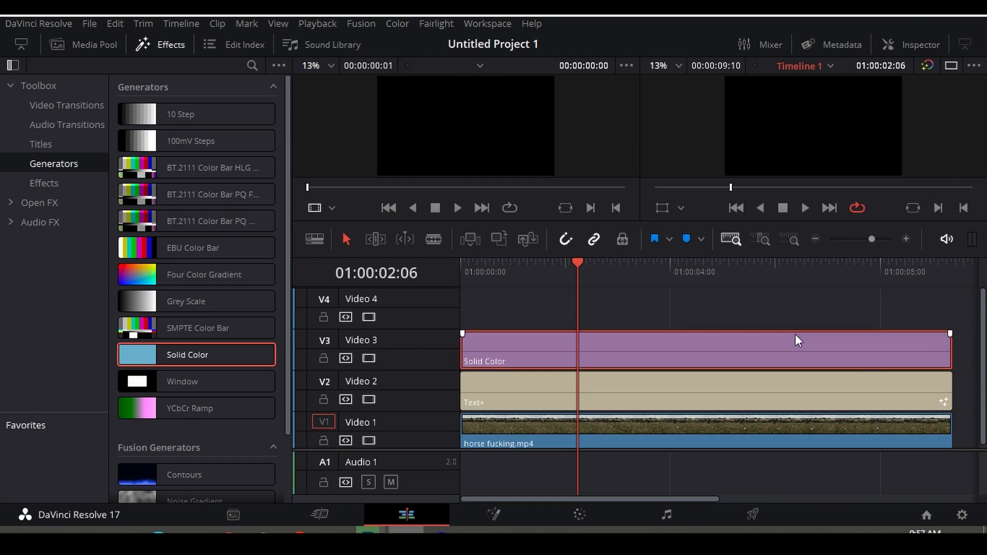
{"action": "left_click", "coordinate": [171, 46]}
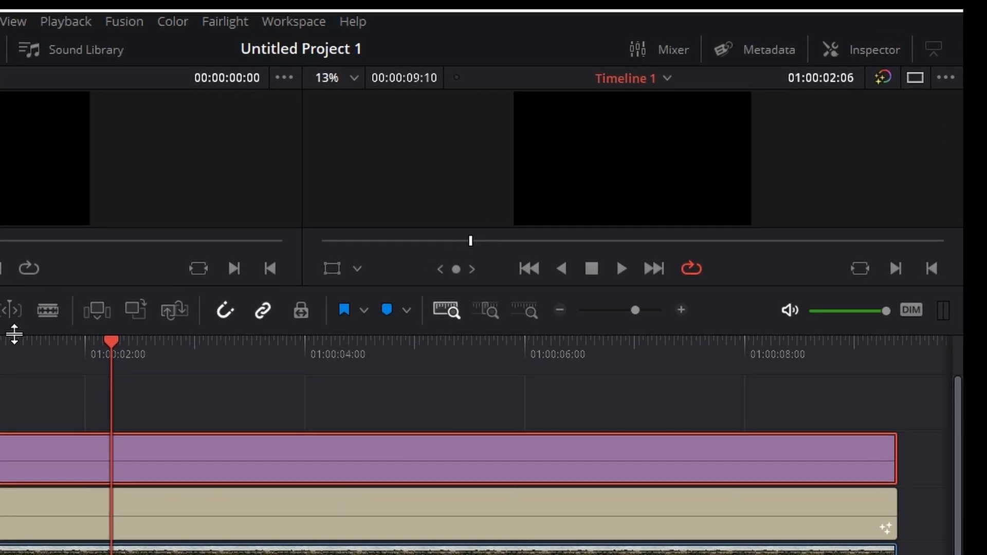
{"action": "left_click", "coordinate": [855, 49]}
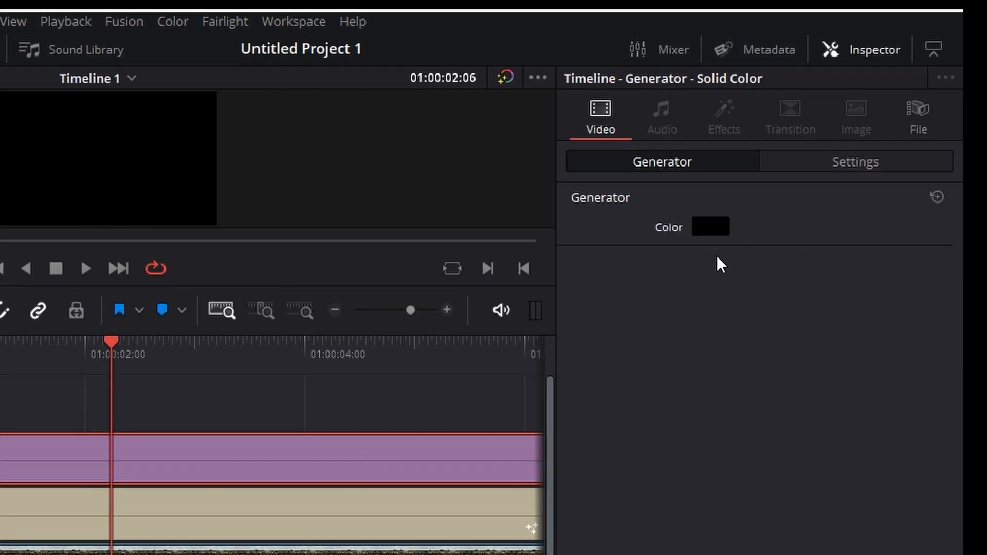
{"action": "left_click", "coordinate": [713, 227]}
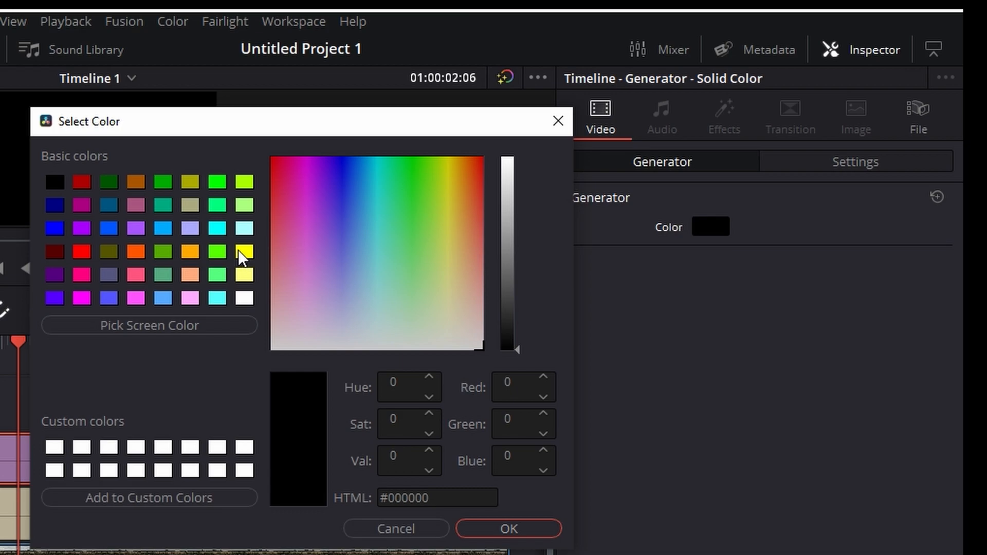
{"action": "left_click", "coordinate": [244, 251]}
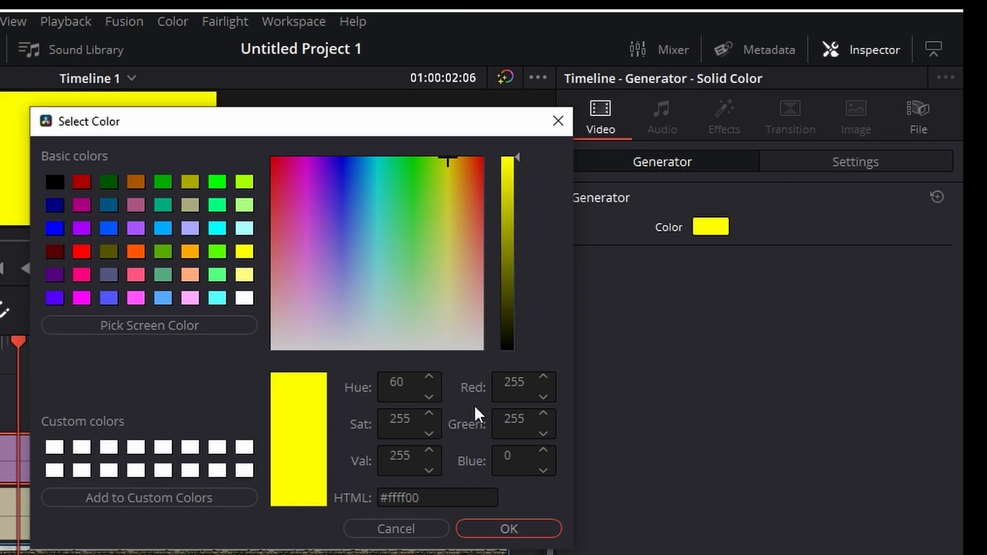
{"action": "left_click", "coordinate": [530, 522]}
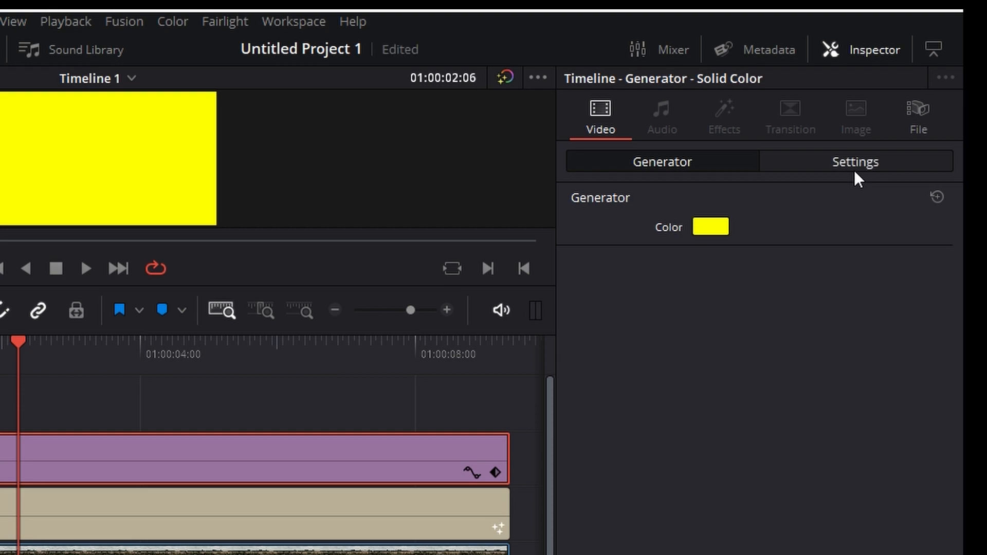
- Crop the solid color to a thin bar under the title: left 278.5, right 175.9, top 618.3, bottom 420.5
{"action": "left_click", "coordinate": [856, 167]}
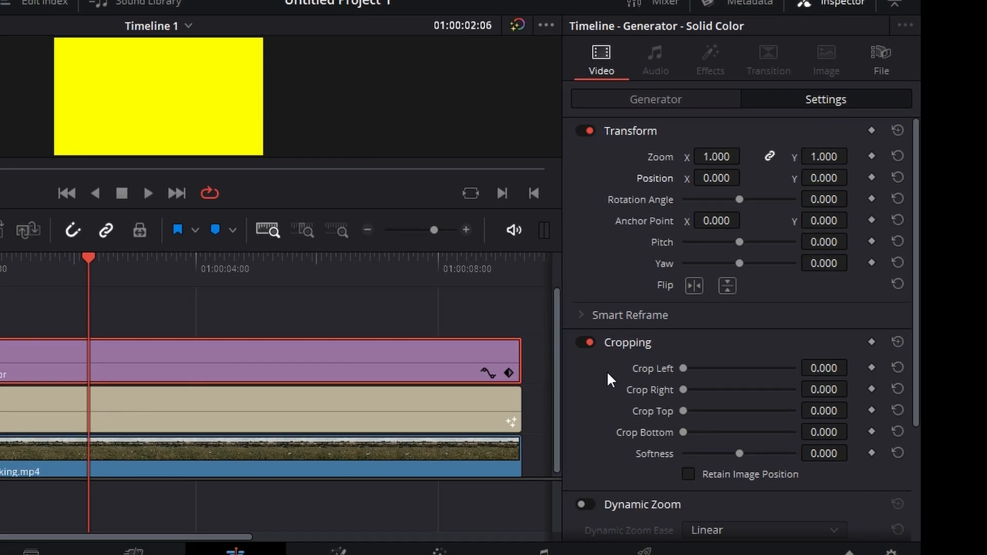
{"action": "scroll", "coordinate": [606, 473], "scroll_direction": "down", "scroll_amount": 2}
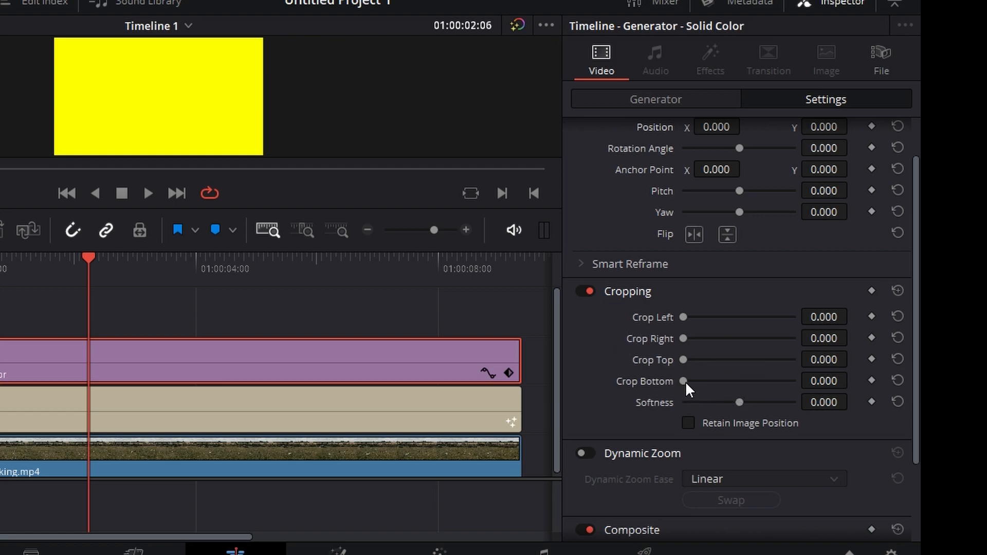
{"action": "left_click_drag", "start_coordinate": [686, 381], "coordinate": [726, 389]}
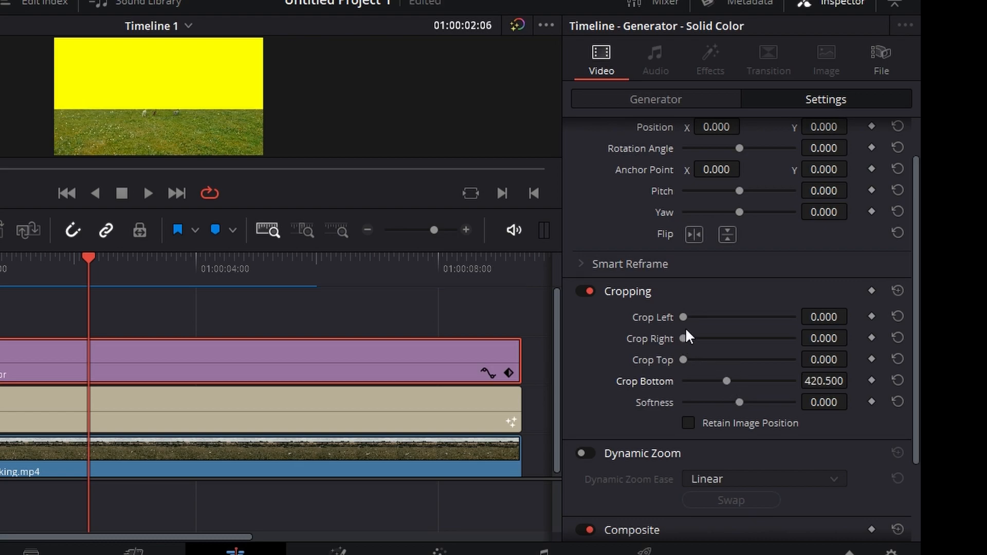
{"action": "left_click_drag", "start_coordinate": [681, 338], "coordinate": [692, 355]}
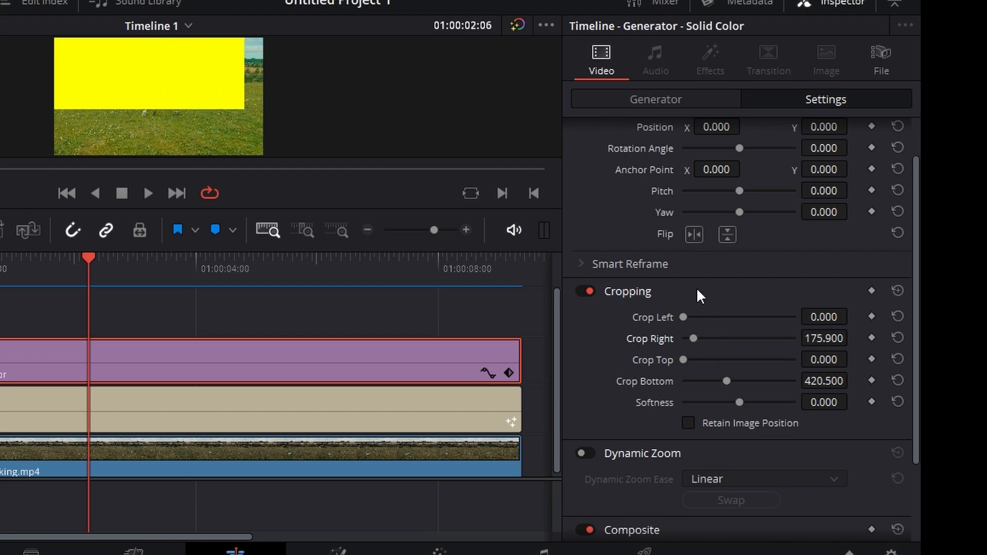
{"action": "left_click_drag", "start_coordinate": [683, 317], "coordinate": [699, 318]}
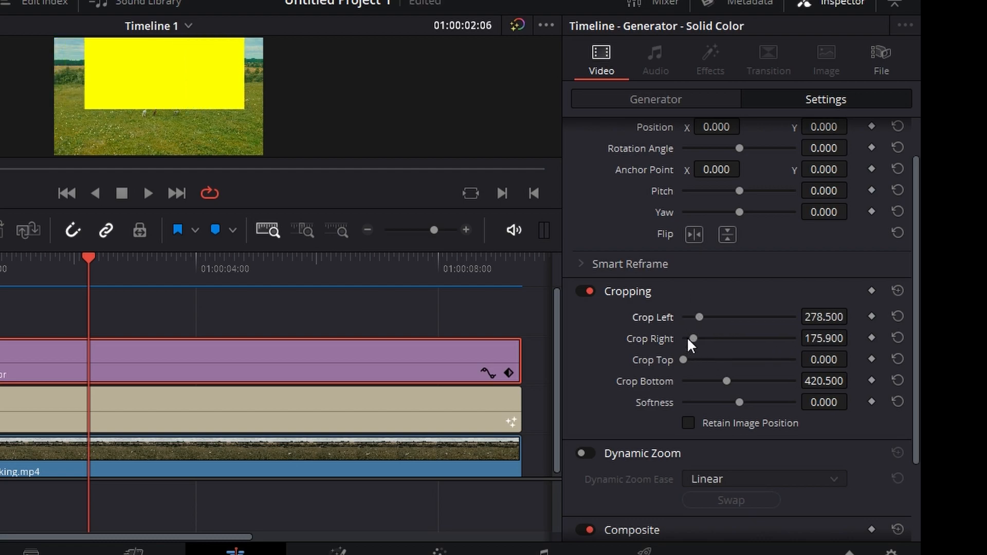
{"action": "left_click_drag", "start_coordinate": [684, 360], "coordinate": [748, 360]}
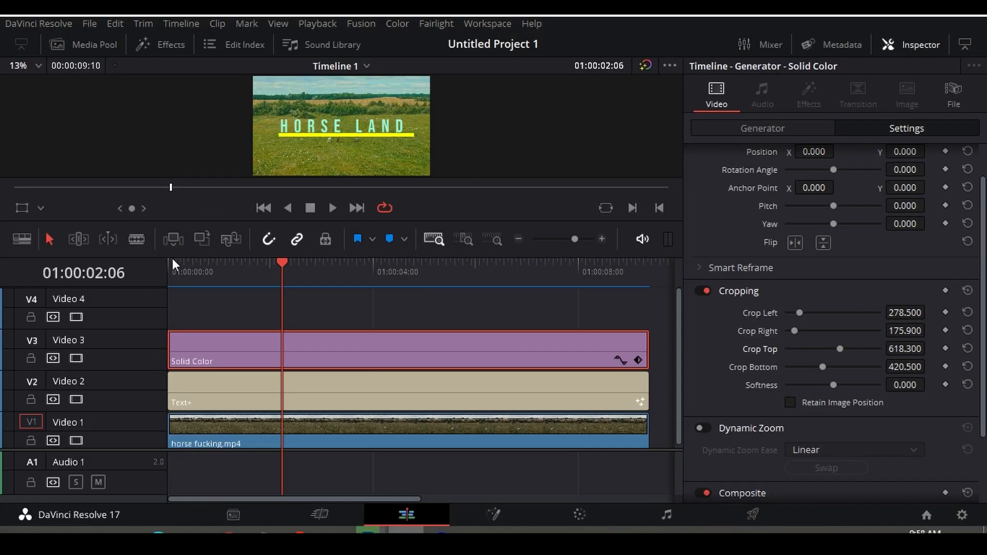
- Enlarge the viewer, set the yellow bar's right crop to 278.5 and lower it to position Y -14
{"action": "left_click_drag", "start_coordinate": [172, 258], "coordinate": [171, 429]}
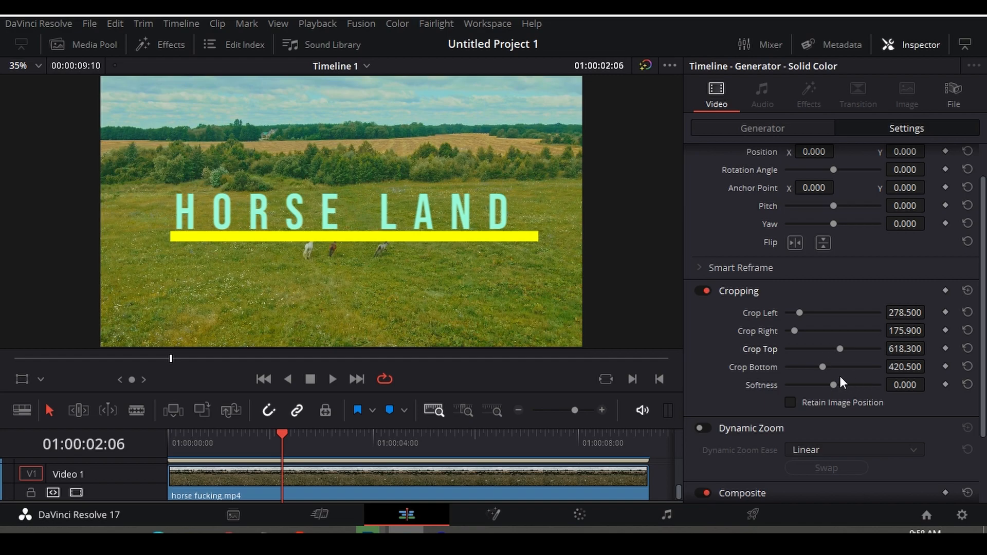
{"action": "left_click_drag", "start_coordinate": [795, 331], "coordinate": [800, 331]}
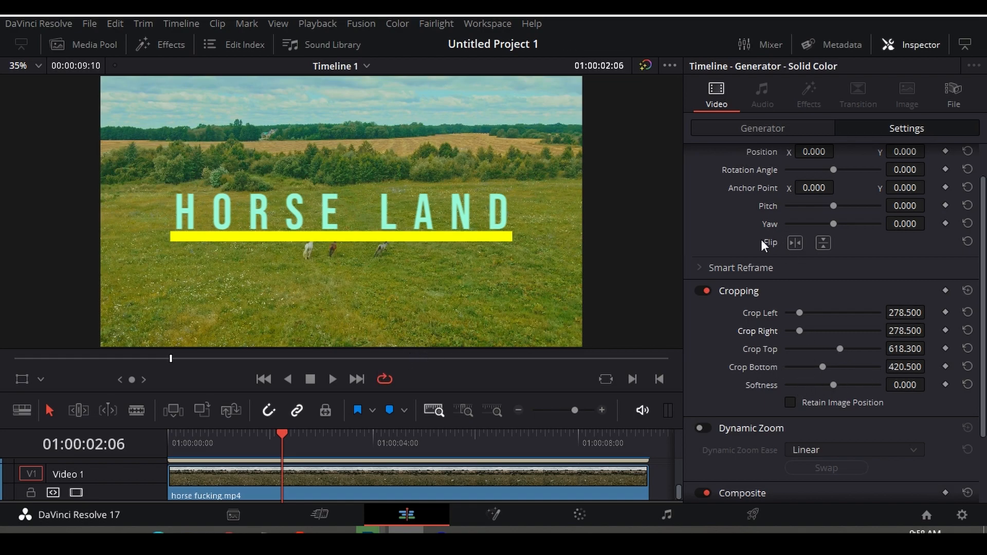
{"action": "scroll", "coordinate": [717, 239], "scroll_direction": "up", "scroll_amount": 2}
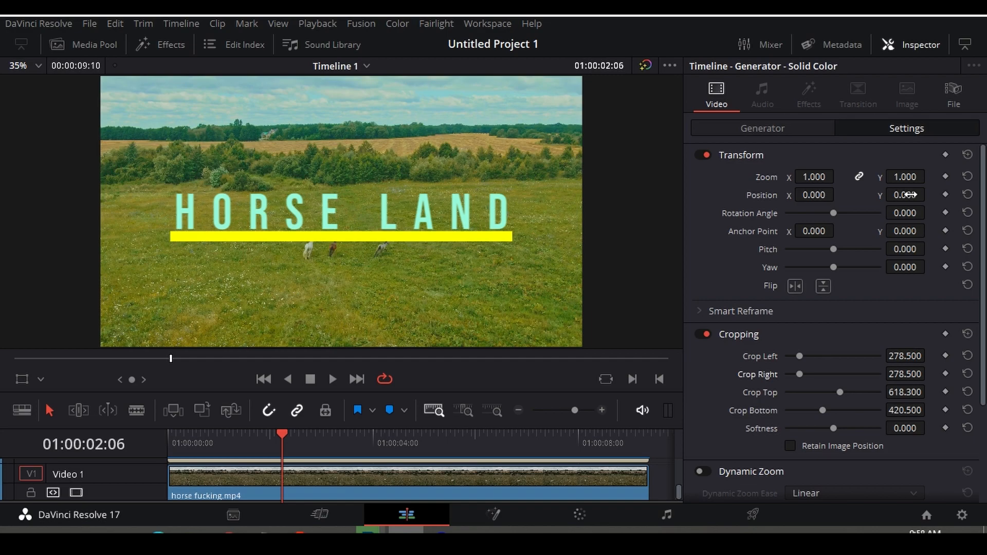
{"action": "left_click_drag", "start_coordinate": [905, 195], "coordinate": [895, 195]}
{"action": "scroll", "coordinate": [717, 287], "scroll_direction": "down", "scroll_amount": 6}
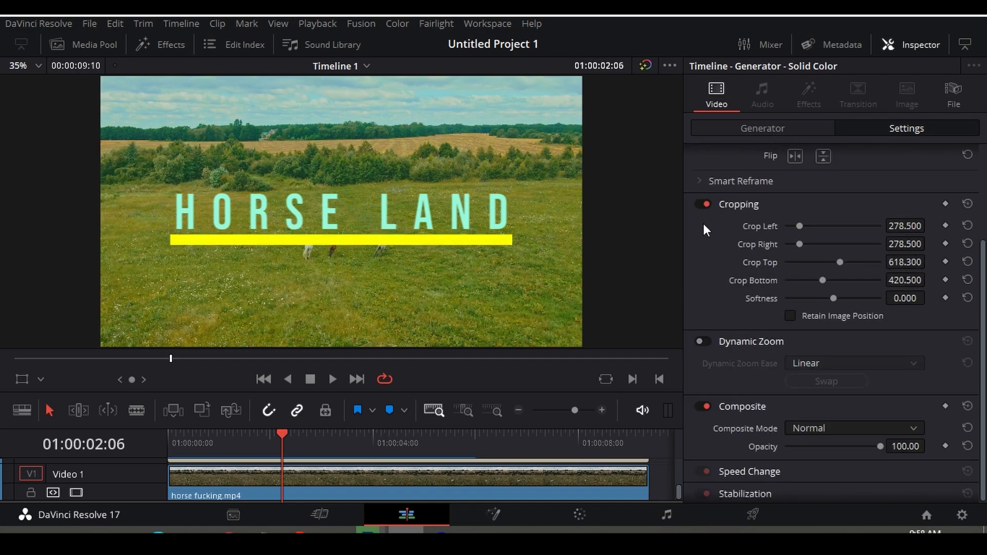
{"action": "scroll", "coordinate": [703, 225], "scroll_direction": "up", "scroll_amount": 3}
- Play the timeline from the start to check the title with the yellow underline
{"action": "left_click_drag", "start_coordinate": [269, 448], "coordinate": [85, 449]}
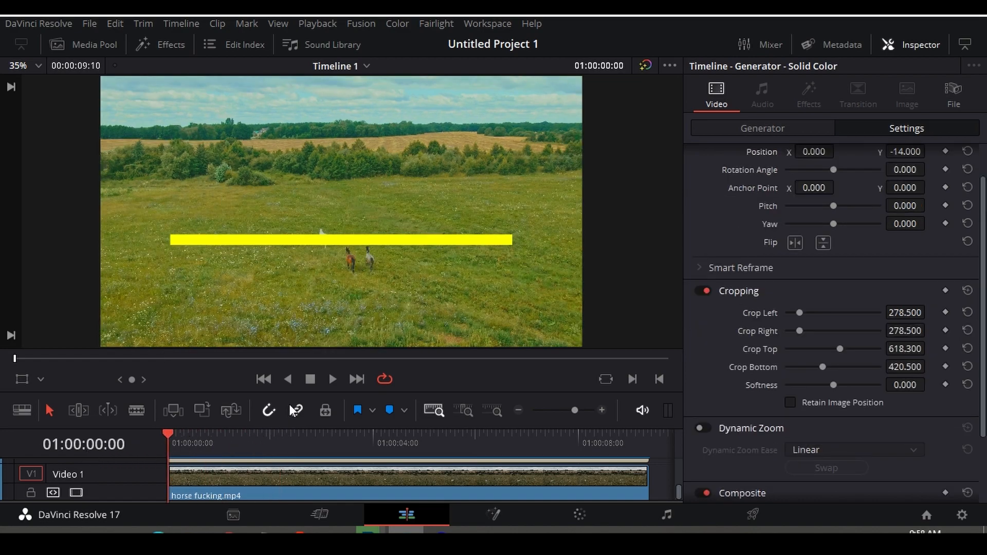
{"action": "key", "text": "space"}
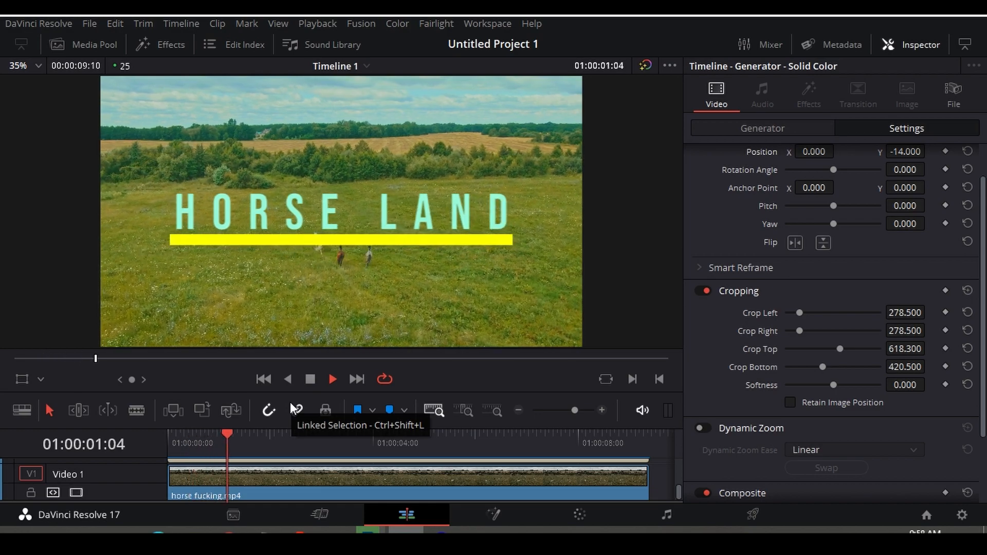
{"action": "key", "text": "space"}
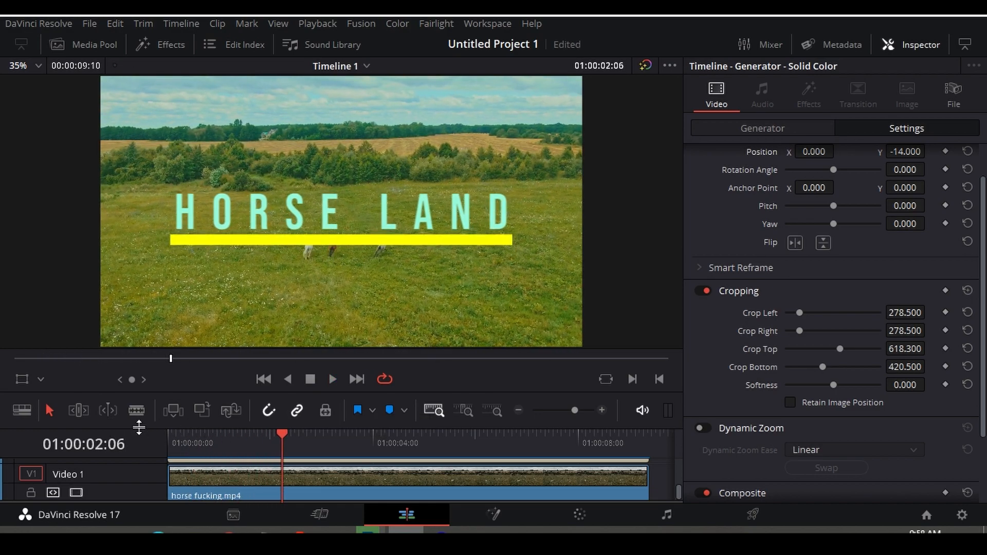
- Enlarge the timeline area and shift the Text+ clip on Video 2 about 17 frames later
{"action": "left_click_drag", "start_coordinate": [151, 428], "coordinate": [260, 263]}
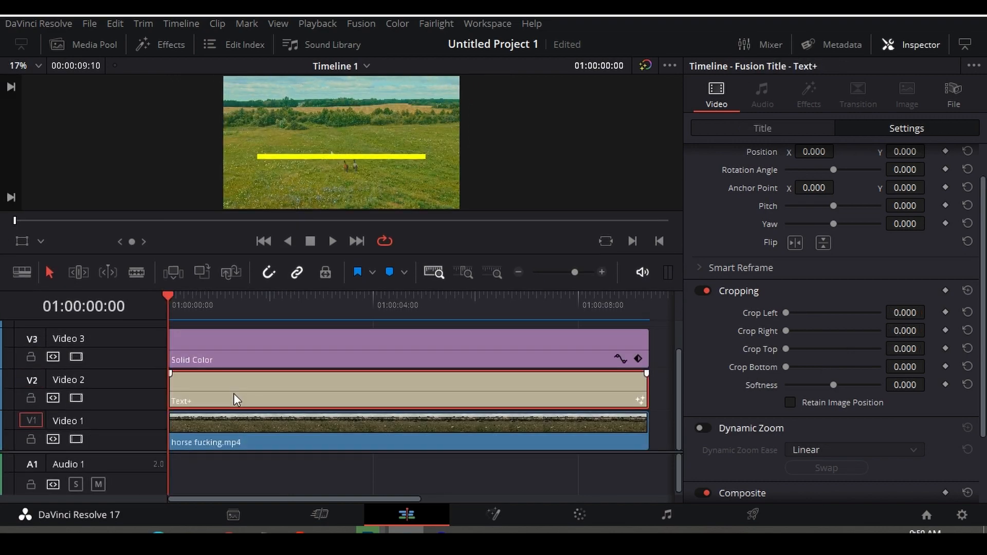
{"action": "left_click_drag", "start_coordinate": [234, 394], "coordinate": [267, 379]}
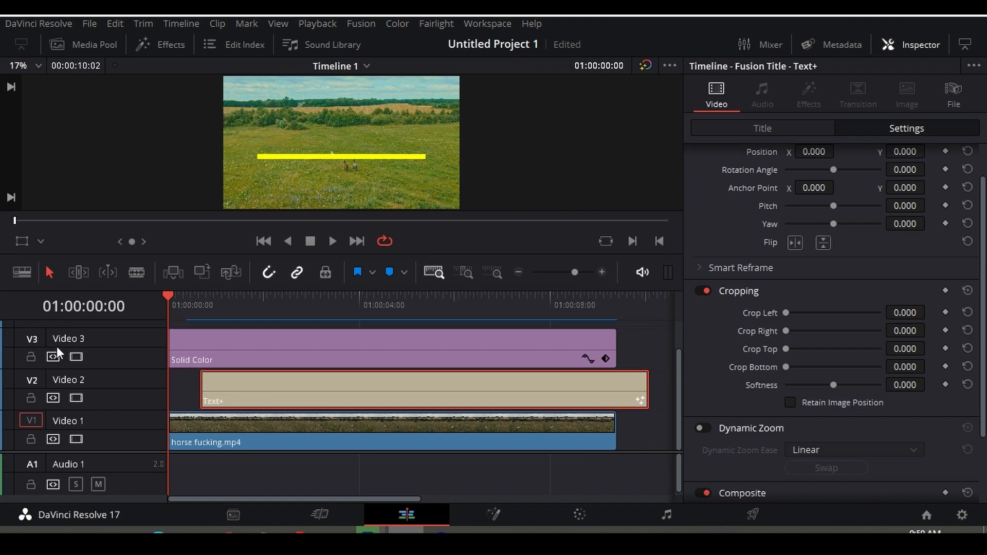
- Keyframe the yellow bar's right crop at 1639.5 at the timeline start and 409.5 at 01:00:00:10
{"action": "left_click", "coordinate": [199, 352]}
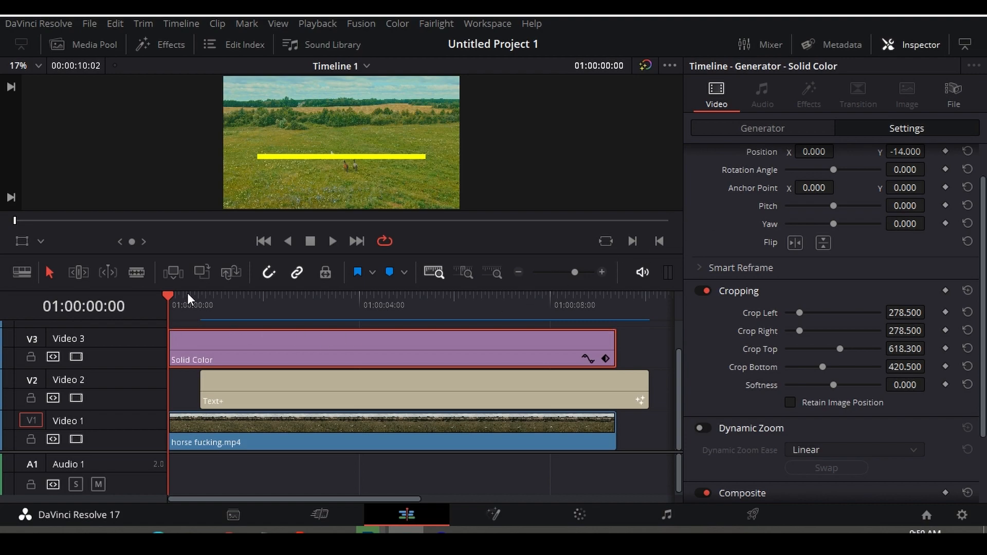
{"action": "mouse_move", "coordinate": [192, 290]}
{"action": "left_mouse_down"}
{"action": "mouse_move", "coordinate": [185, 309]}
{"action": "mouse_move", "coordinate": [191, 283]}
{"action": "left_mouse_up"}
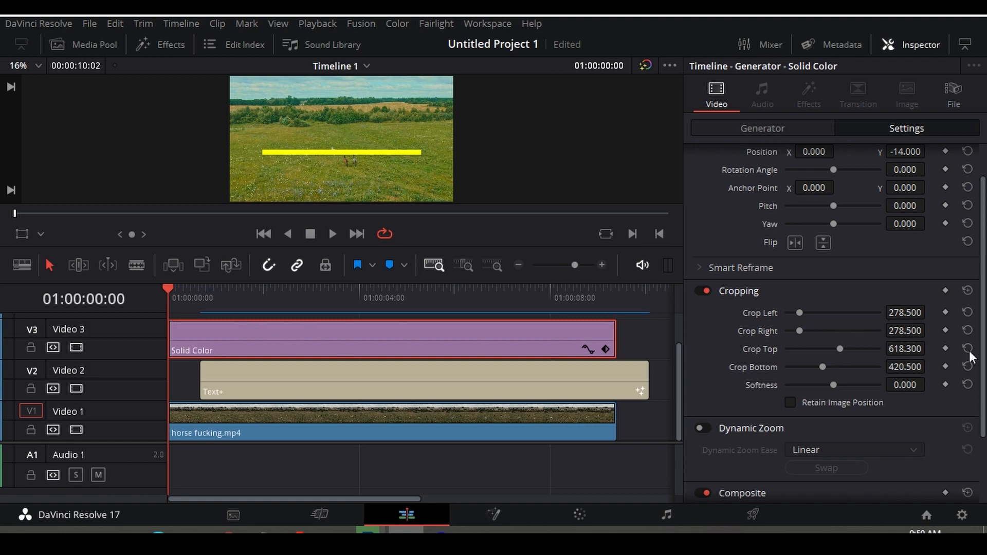
{"action": "left_click", "coordinate": [946, 330]}
{"action": "mouse_move", "coordinate": [913, 331]}
{"action": "left_mouse_down"}
{"action": "mouse_move", "coordinate": [892, 330]}
{"action": "mouse_move", "coordinate": [929, 329]}
{"action": "mouse_move", "coordinate": [896, 333]}
{"action": "left_mouse_up"}
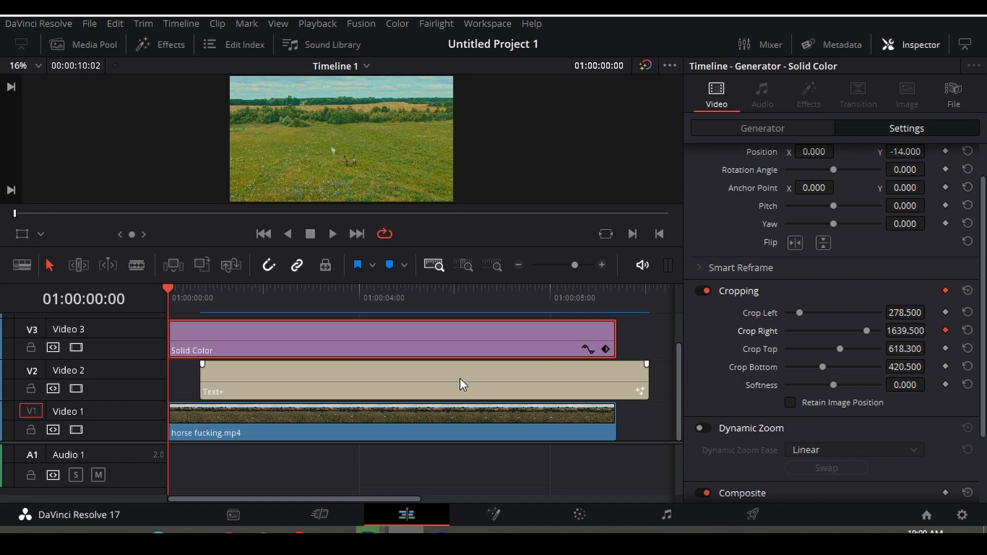
{"action": "key", "text": "space"}
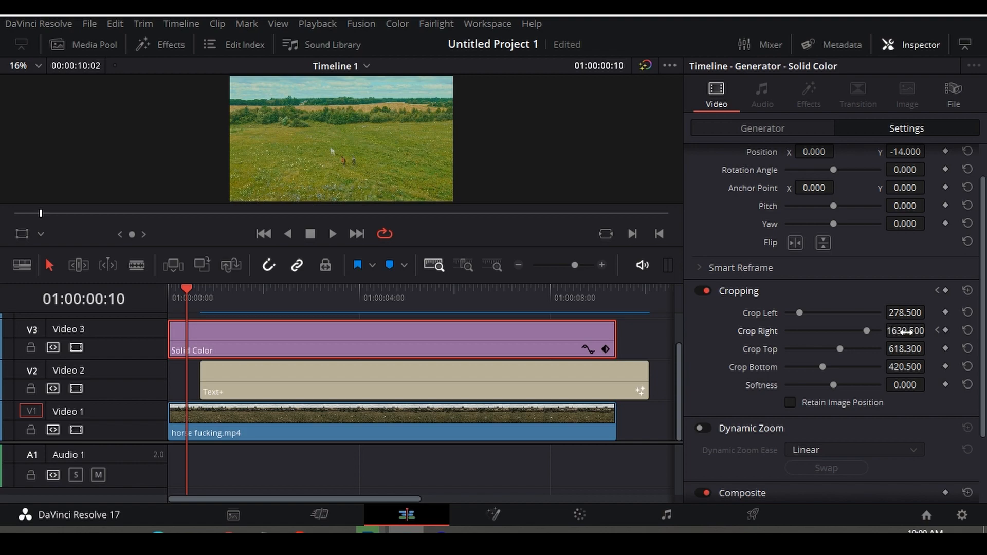
{"action": "left_click_drag", "start_coordinate": [906, 332], "coordinate": [845, 332]}
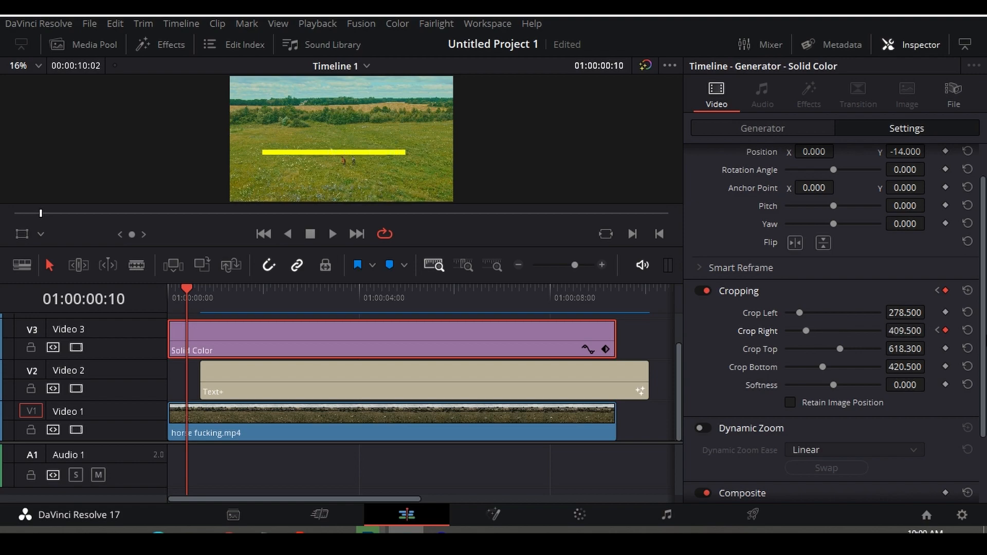
- Play the underline's crop animation from the timeline start to check its length against the title
{"action": "left_click_drag", "start_coordinate": [189, 294], "coordinate": [54, 306]}
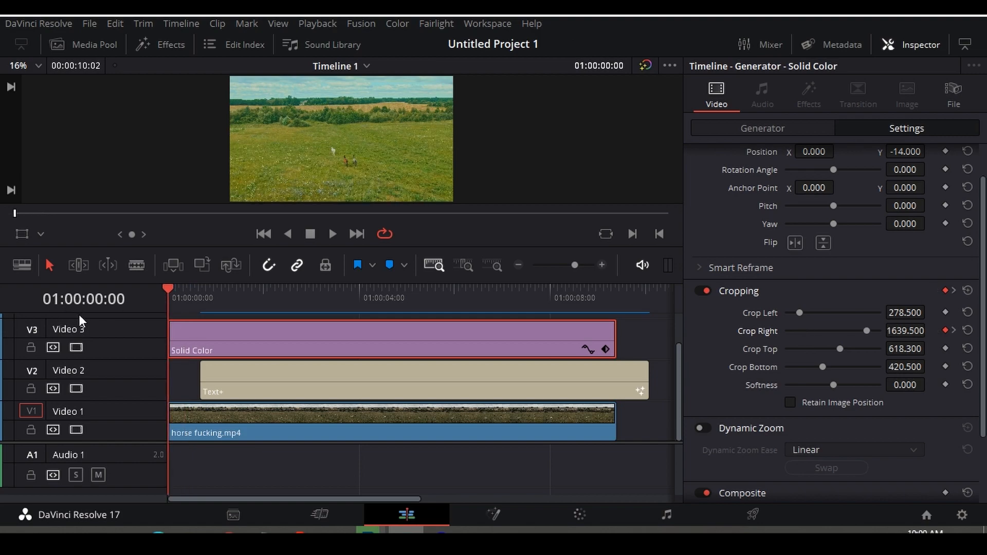
{"action": "key", "text": "space"}
{"action": "key", "text": "space"}
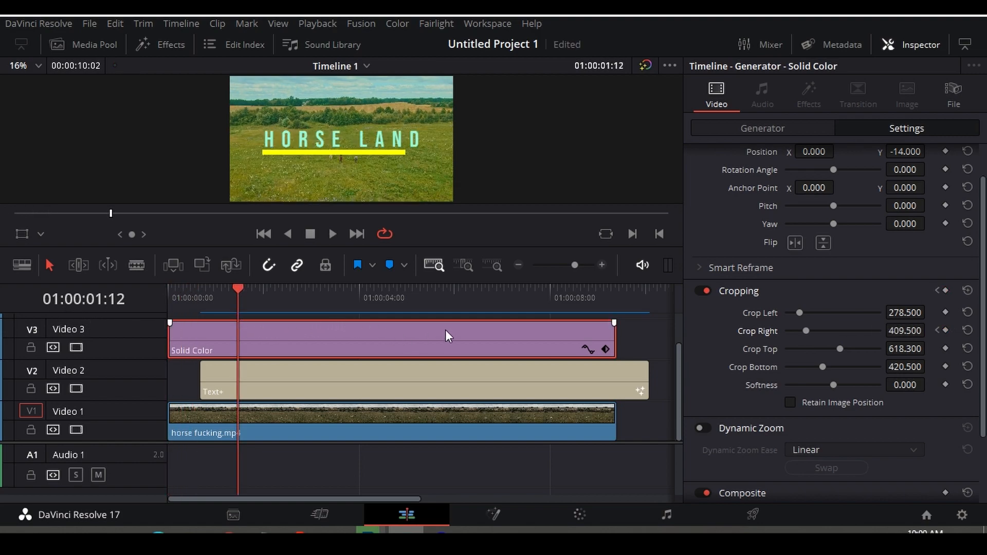
- Change the yellow bar's right crop keyframe at 01:00:00:10 to about 288.5
{"action": "left_click", "coordinate": [411, 388]}
{"action": "left_click", "coordinate": [395, 350]}
{"action": "left_click", "coordinate": [936, 331]}
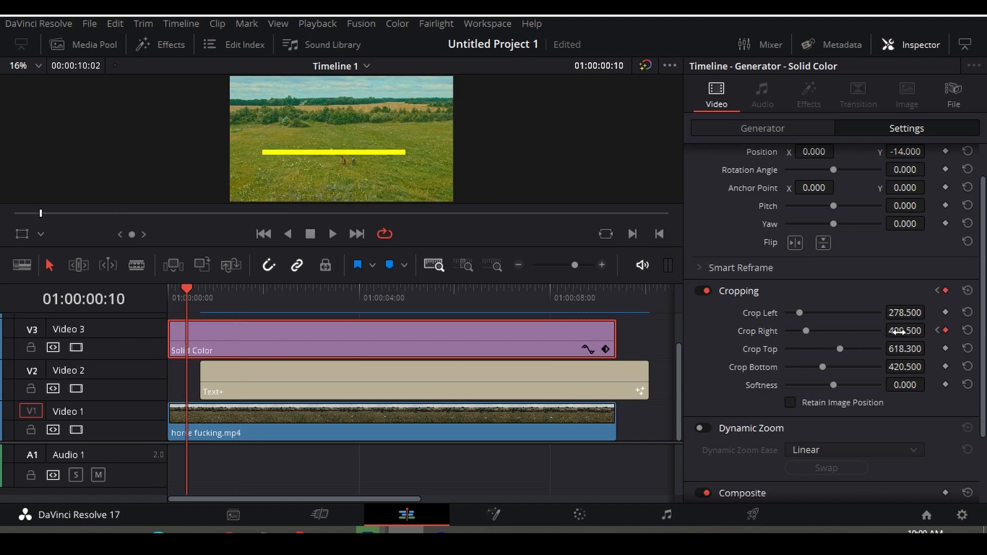
{"action": "left_click_drag", "start_coordinate": [905, 330], "coordinate": [869, 330]}
- Replay from the timeline start to check the corrected underline animation
{"action": "left_click_drag", "start_coordinate": [191, 291], "coordinate": [142, 316]}
{"action": "key", "text": "space"}
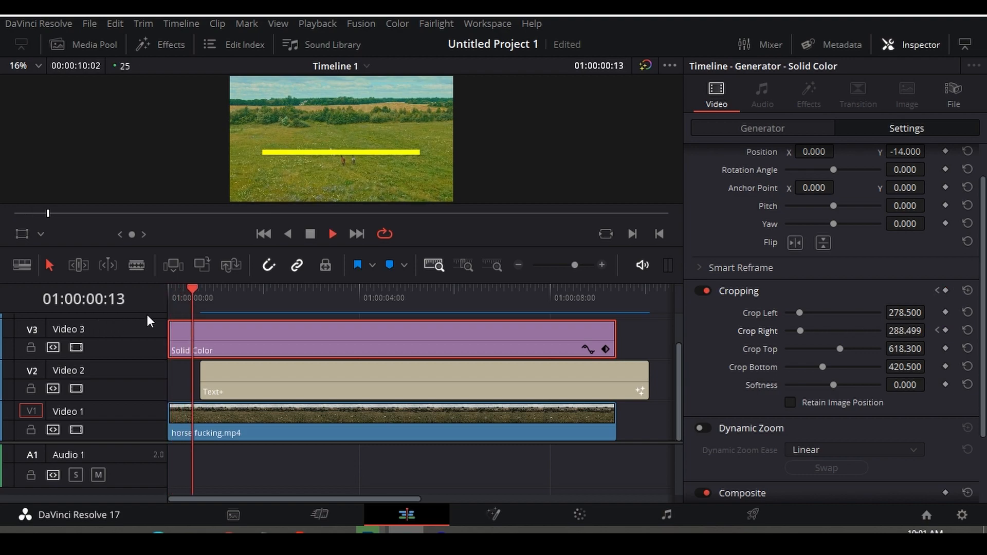
{"action": "key", "text": "space"}
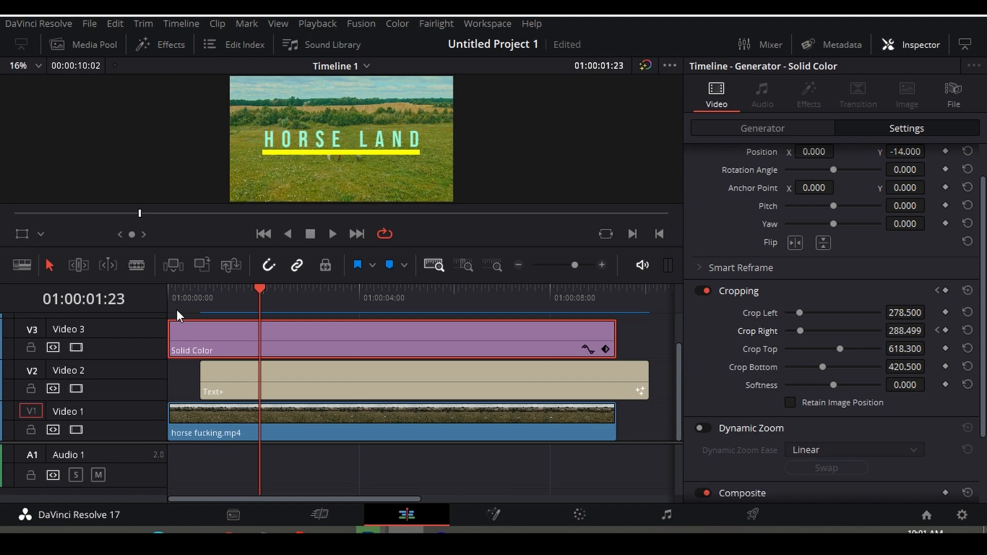
- Enlarge the viewer slightly, show the Effects library again, fit the timeline and hide the Inspector
{"action": "left_click_drag", "start_coordinate": [212, 282], "coordinate": [243, 300]}
{"action": "left_click", "coordinate": [142, 45]}
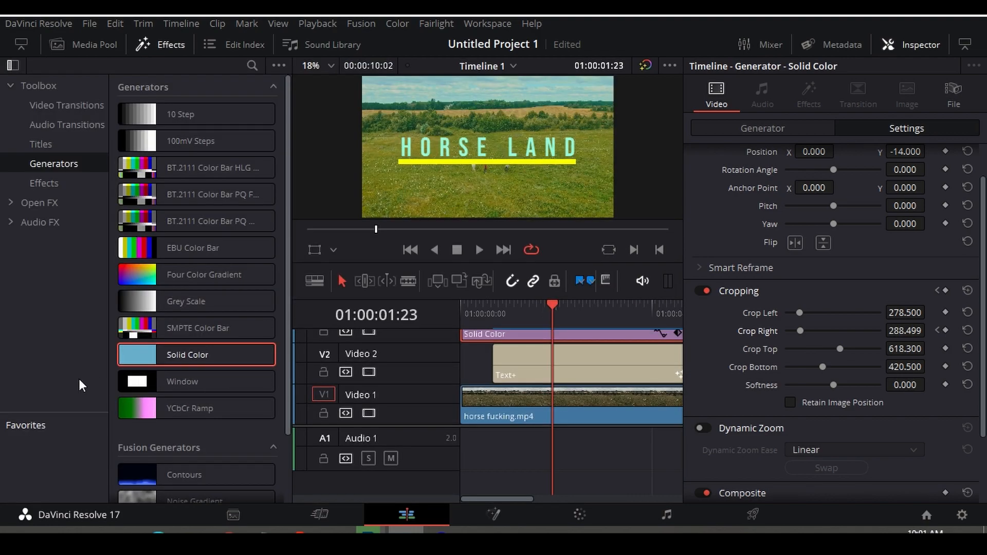
{"action": "key", "text": "shift+z"}
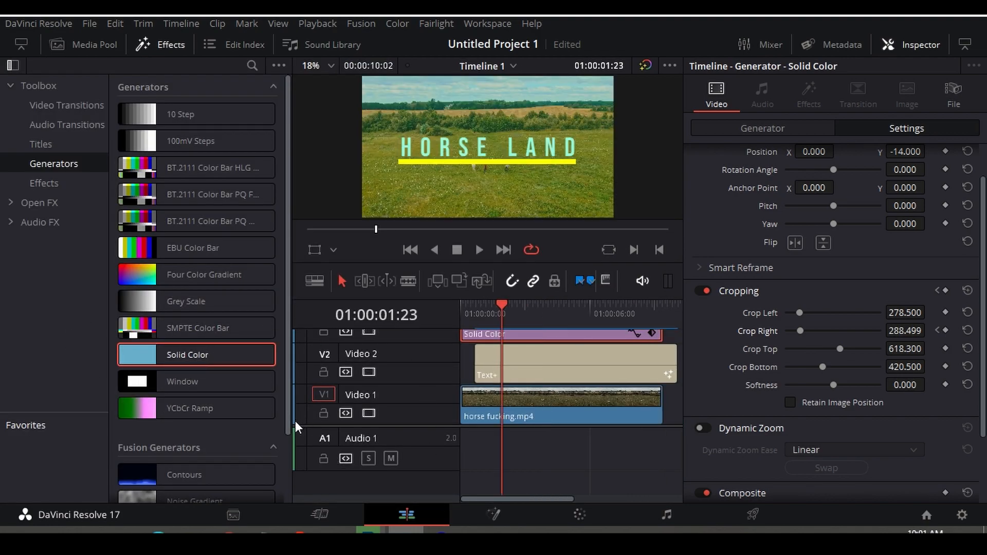
{"action": "scroll", "coordinate": [309, 426], "scroll_direction": "up", "scroll_amount": 2}
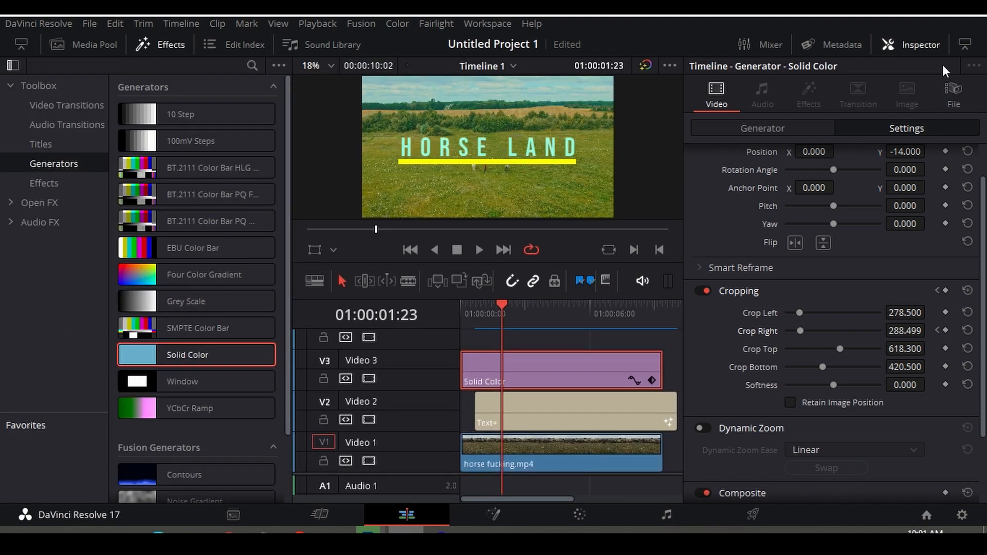
{"action": "left_click", "coordinate": [923, 45]}
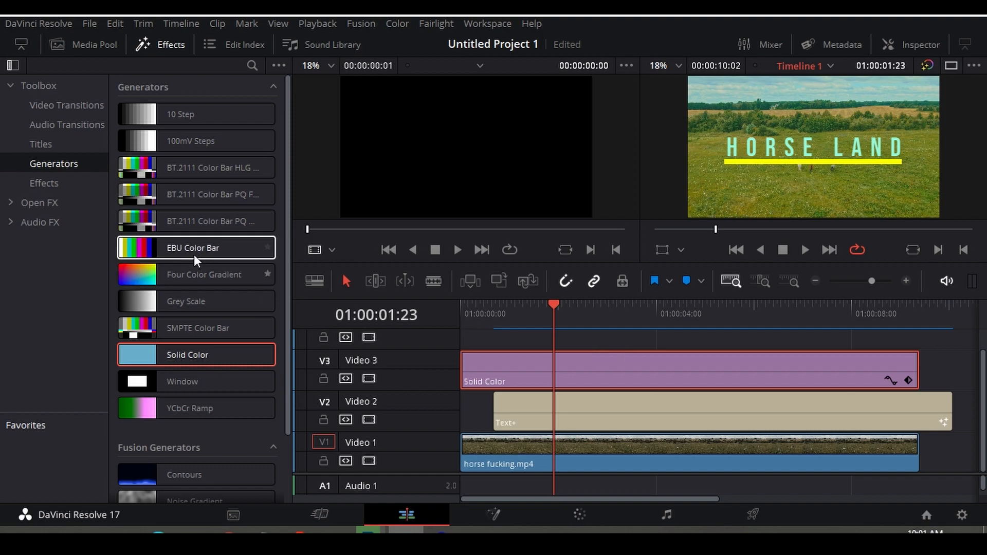
- Add a second Solid Color generator on a new video track above the underline, spanning the same length as the underline clip
{"action": "left_click_drag", "start_coordinate": [175, 357], "coordinate": [632, 360]}
{"action": "left_click", "coordinate": [723, 356]}
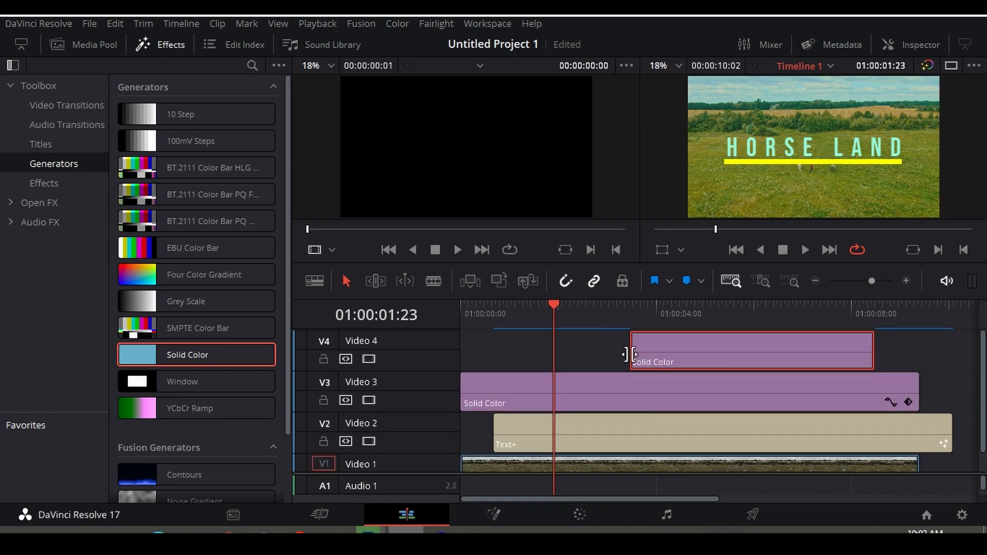
{"action": "left_click", "coordinate": [633, 354]}
{"action": "left_click_drag", "start_coordinate": [636, 354], "coordinate": [463, 355]}
{"action": "left_click_drag", "start_coordinate": [870, 350], "coordinate": [918, 350]}
{"action": "left_click", "coordinate": [713, 346]}
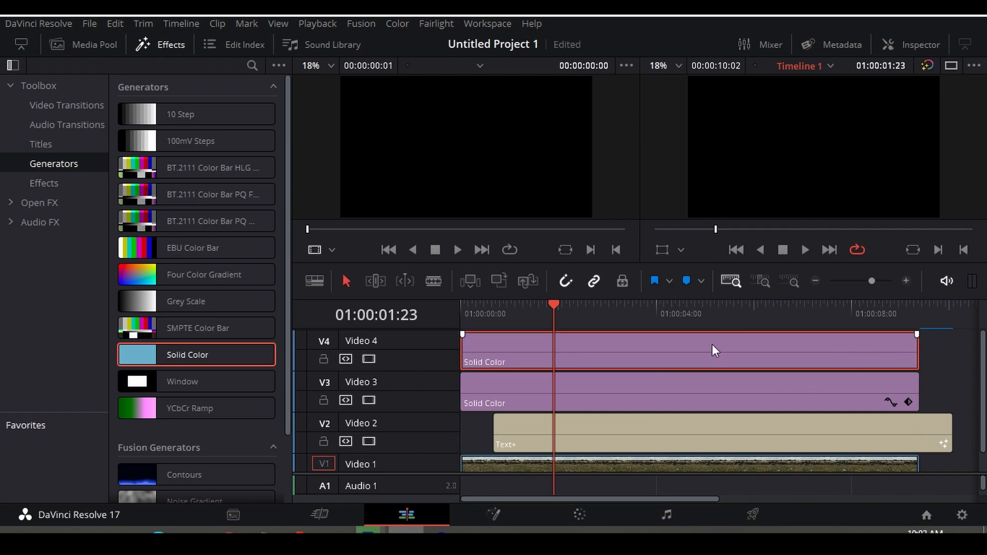
- Set the new top Solid Color clip's colour to yellow, #ffff00, and save the project
{"action": "left_click", "coordinate": [917, 43]}
{"action": "left_click", "coordinate": [786, 178]}
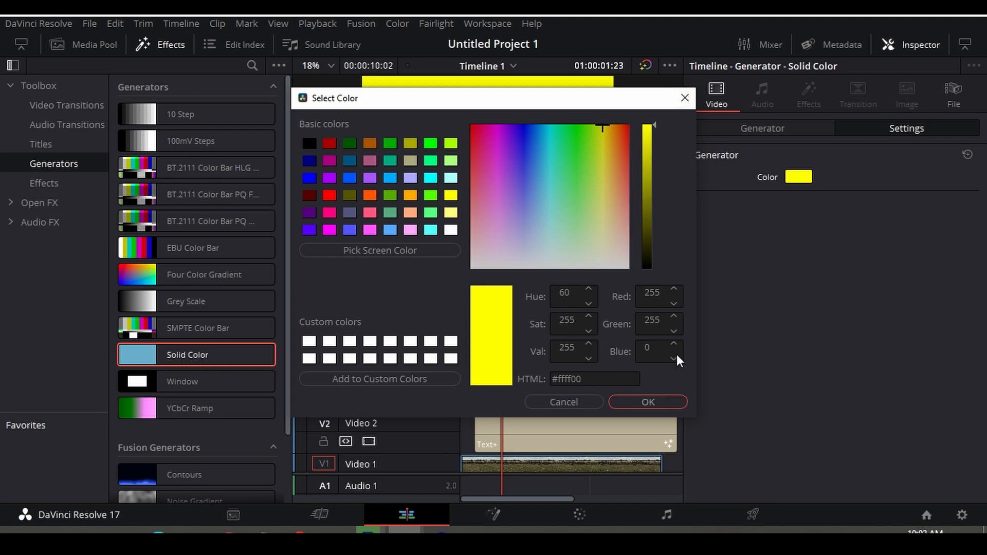
{"action": "left_click", "coordinate": [649, 401]}
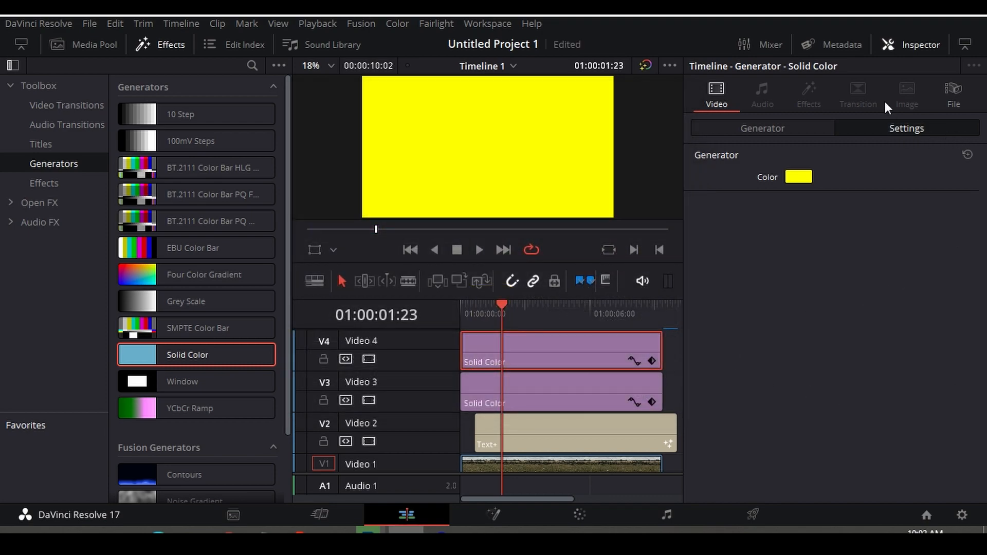
{"action": "key", "text": "ctrl+s"}
- Crop the new yellow clip to about 1758.8 right, 87.9 left and 486.4 top
{"action": "left_click", "coordinate": [872, 133]}
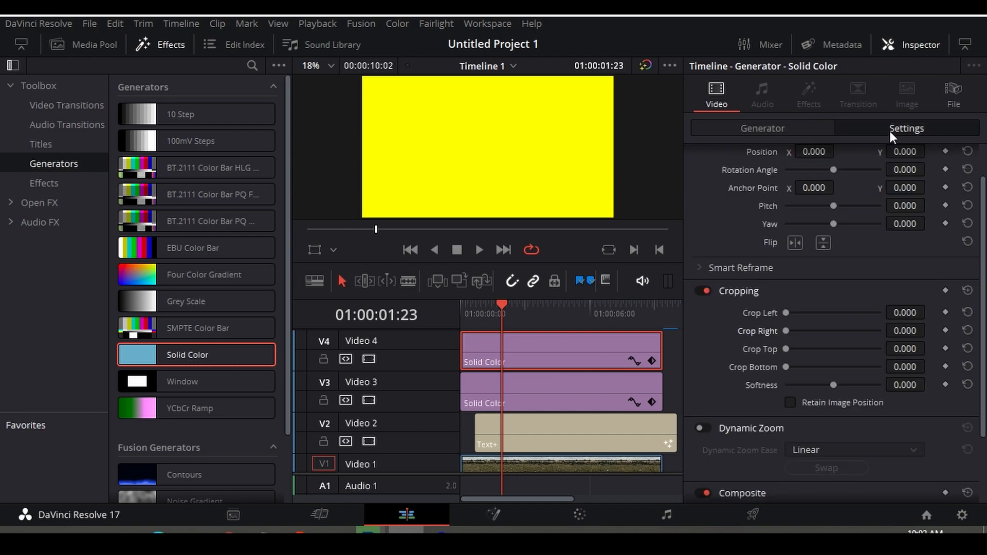
{"action": "scroll", "coordinate": [813, 263], "scroll_direction": "up", "scroll_amount": 1}
{"action": "scroll", "coordinate": [723, 265], "scroll_direction": "down", "scroll_amount": 1}
{"action": "left_click_drag", "start_coordinate": [786, 331], "coordinate": [872, 328]}
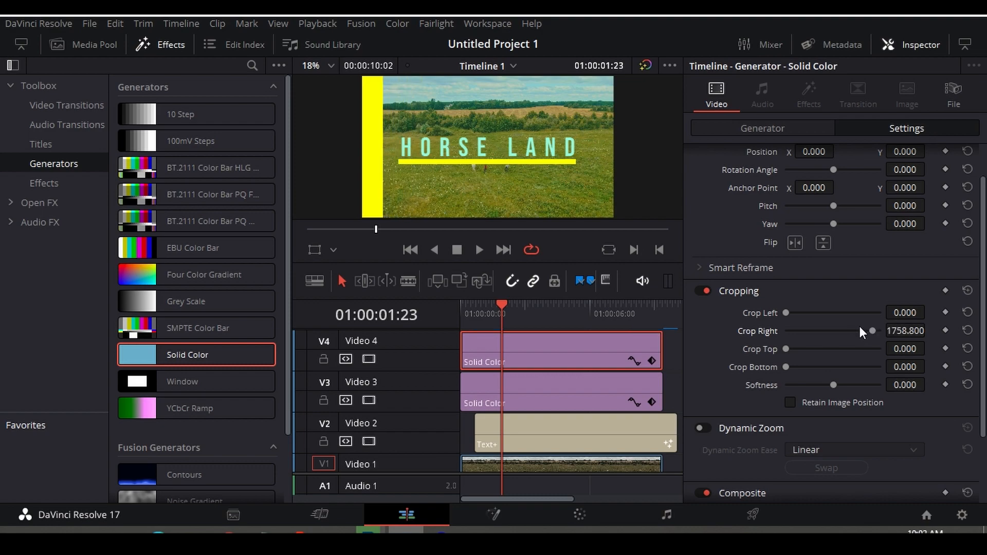
{"action": "left_click_drag", "start_coordinate": [797, 311], "coordinate": [791, 313]}
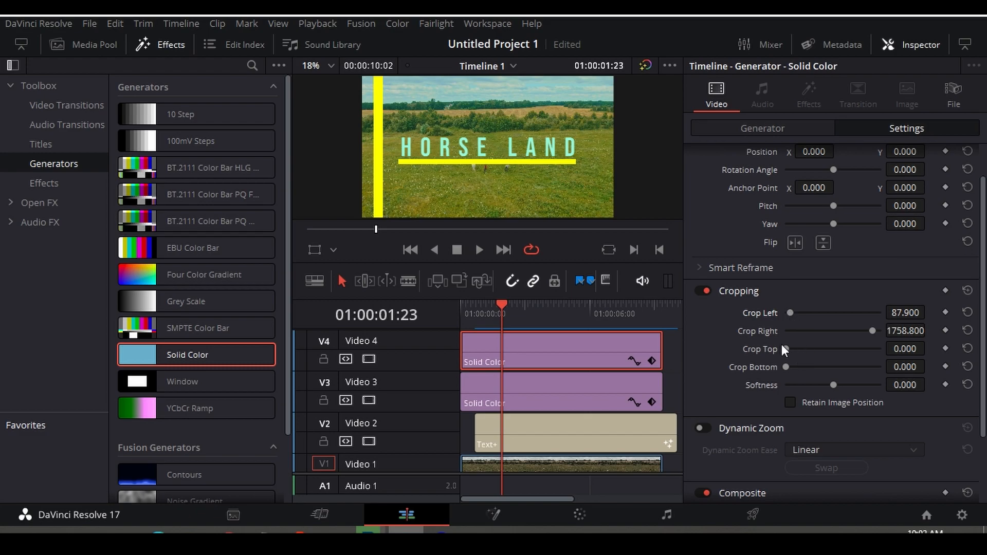
{"action": "left_click_drag", "start_coordinate": [787, 349], "coordinate": [828, 348]}
- Enlarge the viewer and refine the yellow clip's crop to about 1800.4 right, 532.4 top and 368 bottom
{"action": "left_click", "coordinate": [174, 50]}
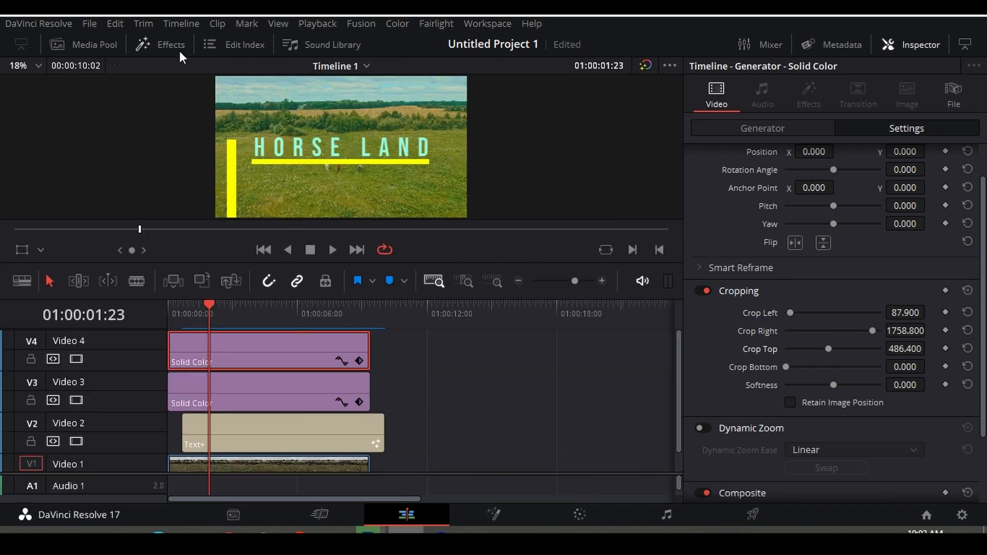
{"action": "key", "text": "shift+z"}
{"action": "left_click_drag", "start_coordinate": [216, 298], "coordinate": [192, 487]}
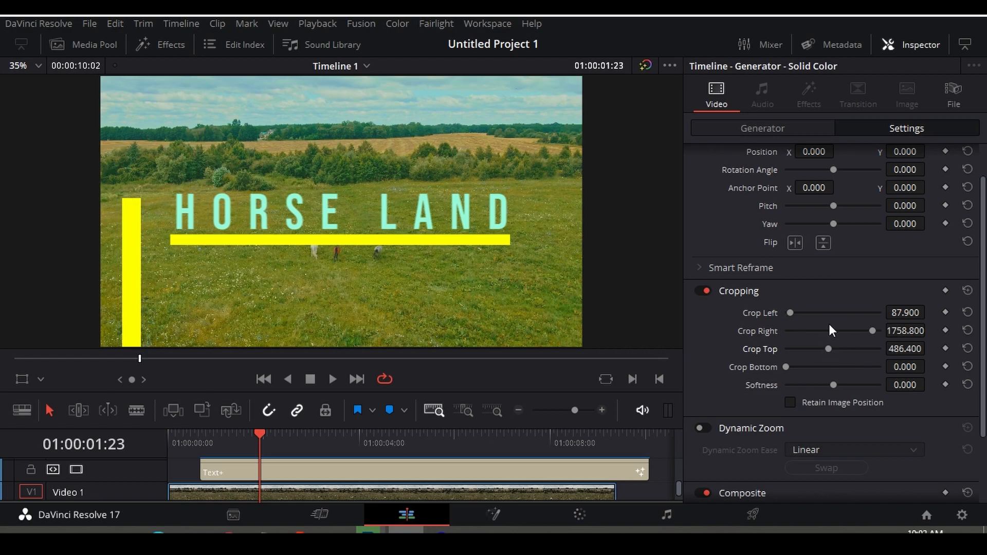
{"action": "left_click_drag", "start_coordinate": [862, 333], "coordinate": [931, 366]}
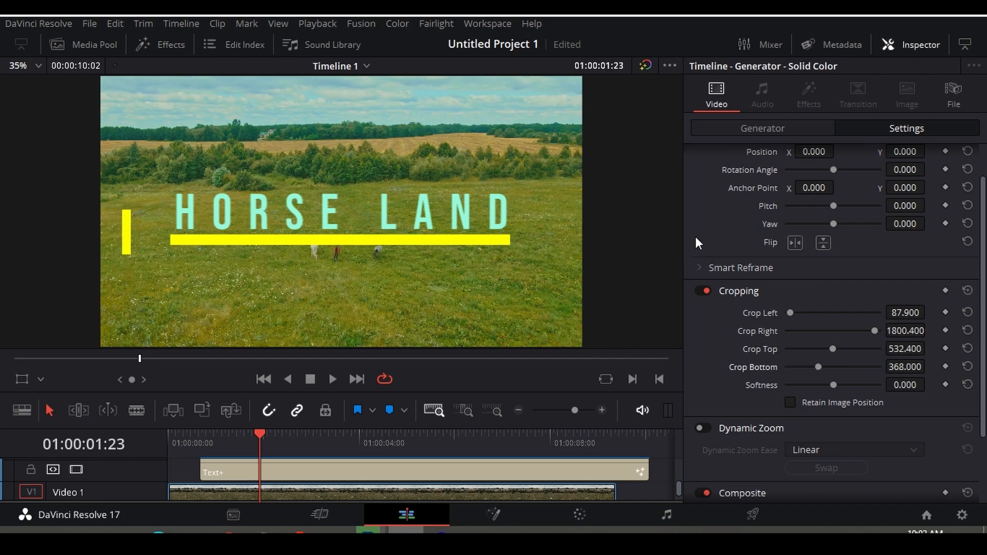
- Move the small vertical yellow bar in front of the title's first letter, at Position X 170 and Y 80
{"action": "scroll", "coordinate": [820, 222], "scroll_direction": "up", "scroll_amount": 2}
{"action": "left_click_drag", "start_coordinate": [811, 195], "coordinate": [846, 204]}
{"action": "left_click_drag", "start_coordinate": [905, 195], "coordinate": [928, 195]}
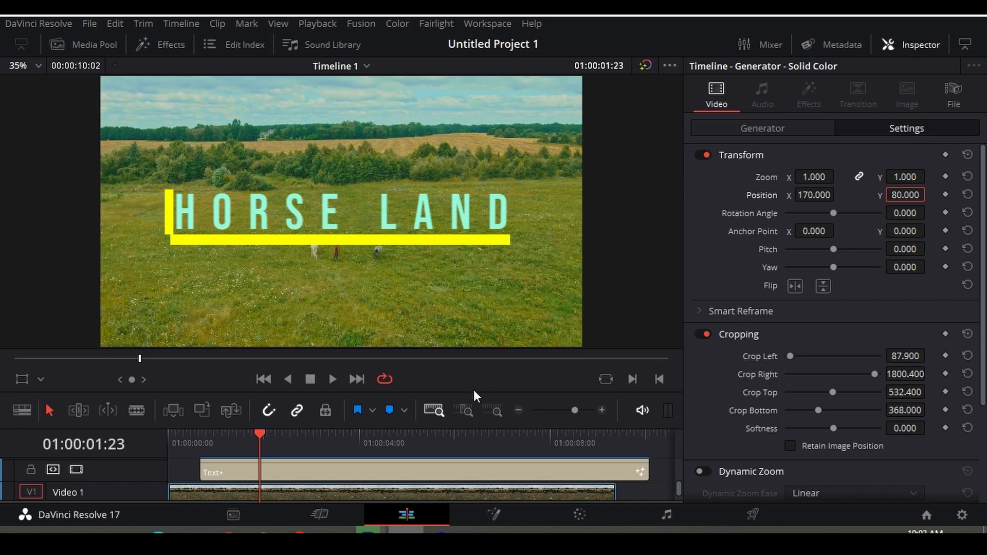
- Make room for the timeline tracks and play from the start to check the vertical bar against the title animation
{"action": "left_click_drag", "start_coordinate": [202, 393], "coordinate": [241, 280]}
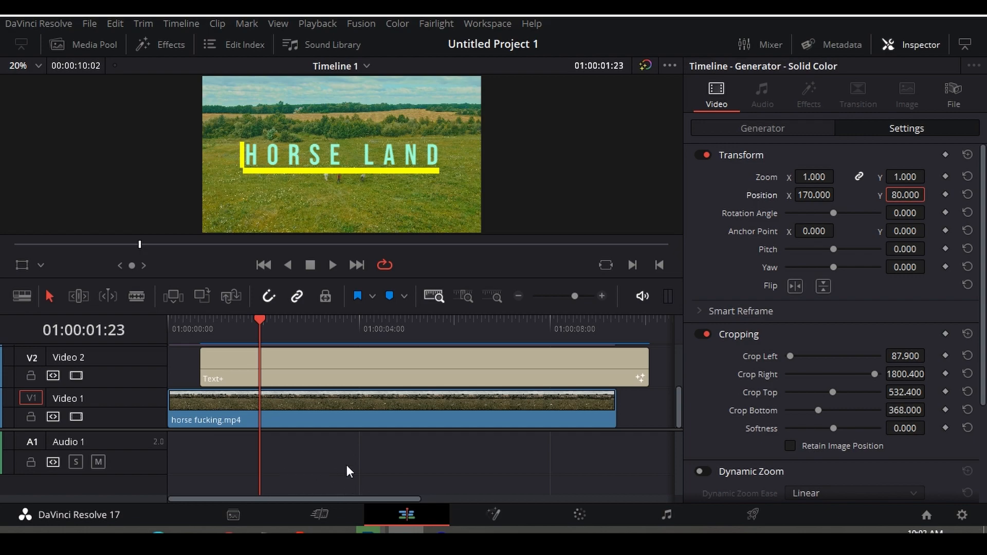
{"action": "scroll", "coordinate": [650, 403], "scroll_direction": "up", "scroll_amount": 2}
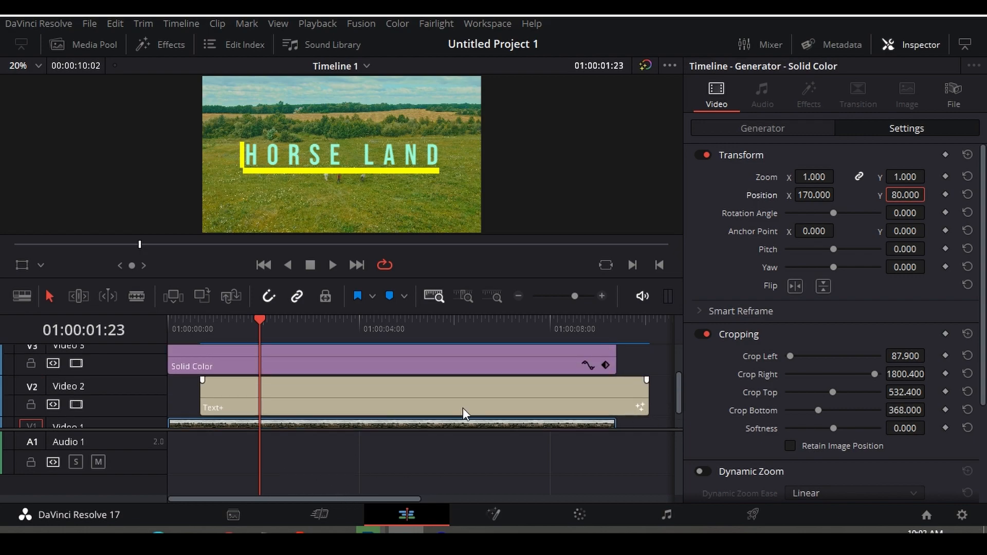
{"action": "scroll", "coordinate": [658, 370], "scroll_direction": "up", "scroll_amount": 2}
{"action": "left_click_drag", "start_coordinate": [254, 339], "coordinate": [138, 344]}
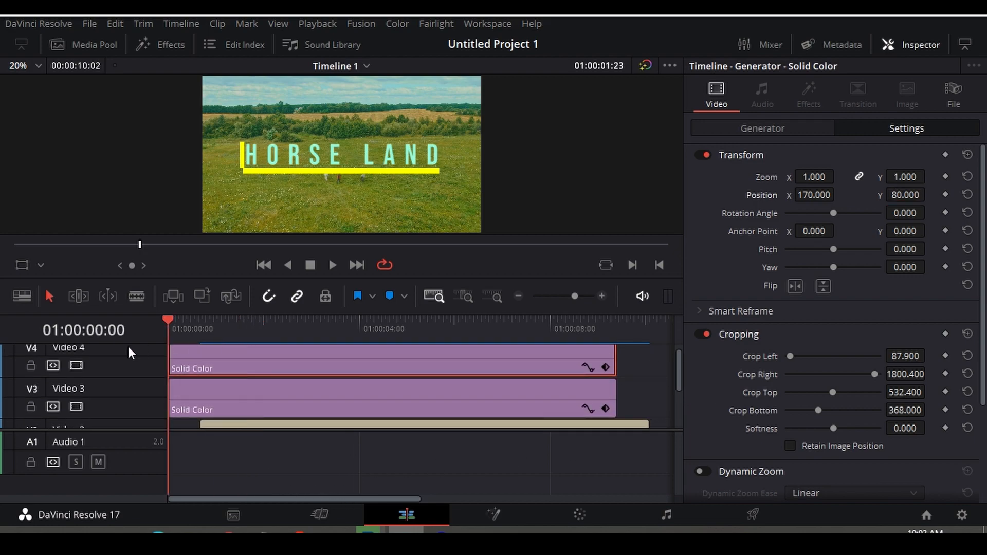
{"action": "key", "text": "space"}
{"action": "key", "text": "space"}
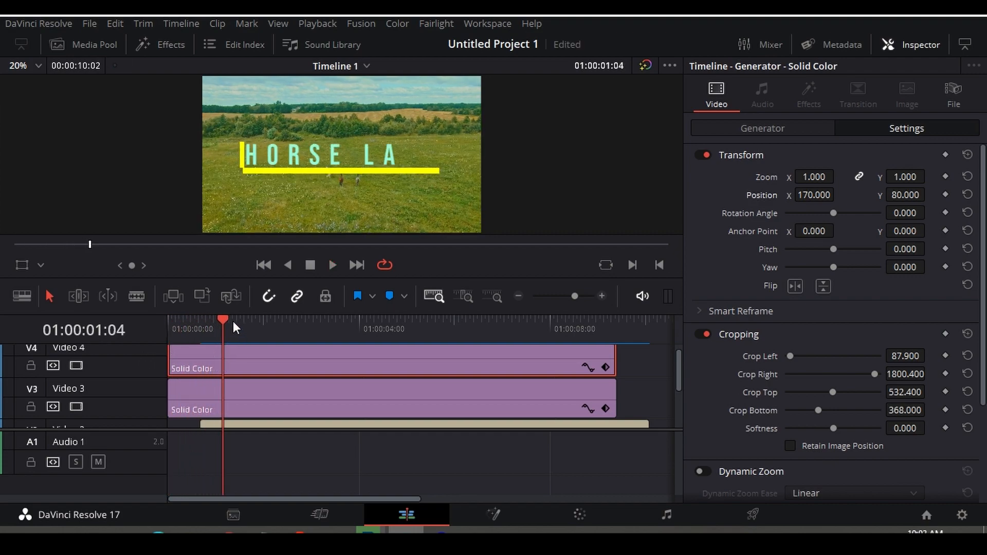
- Trim the start of the vertical bar's clip to 01:00:00:17, just before the title's first letter appears
{"action": "left_click_drag", "start_coordinate": [230, 321], "coordinate": [168, 335]}
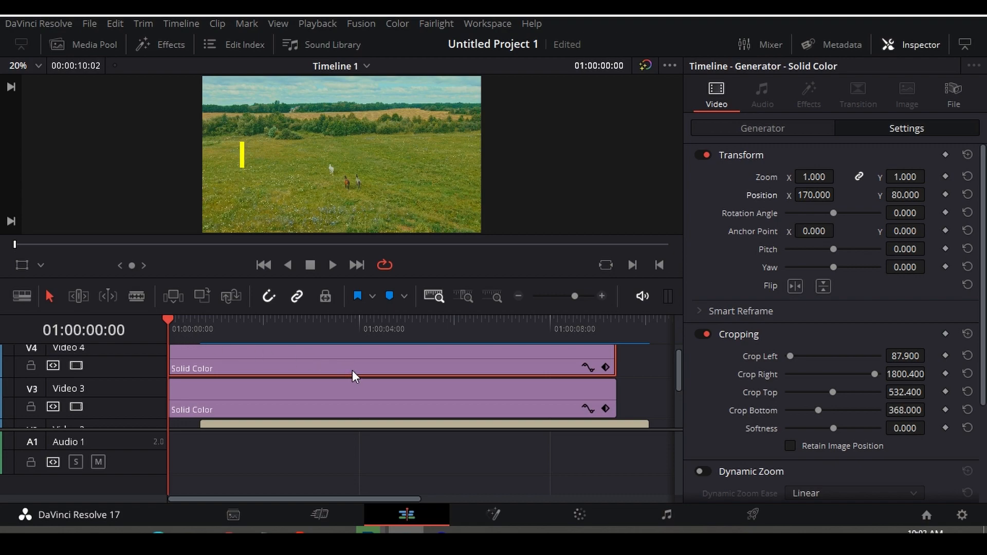
{"action": "key", "text": "Right"}
{"action": "key", "text": "Right"}
{"action": "key", "text": "Right"}
{"action": "key", "text": "Right"}
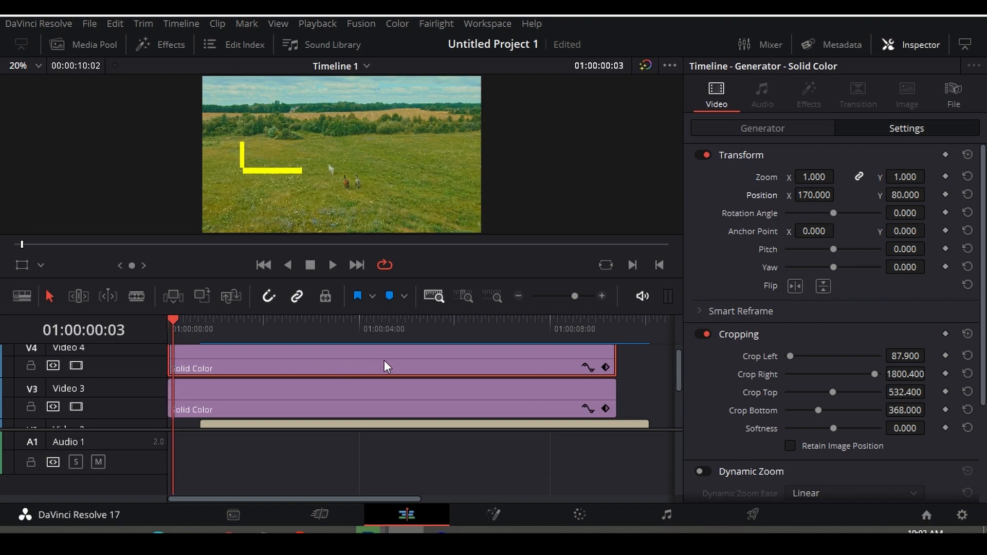
{"action": "key", "text": "Right"}
{"action": "key", "text": "Right"}
{"action": "key", "text": "Right"}
{"action": "key", "text": "Right"}
{"action": "key", "text": "Right"}
{"action": "key", "text": "Right"}
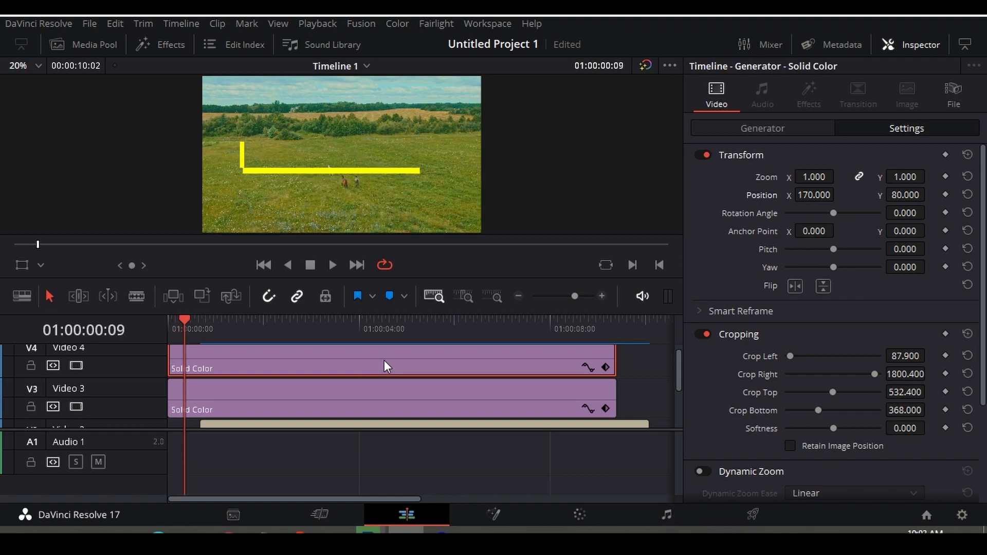
{"action": "key", "text": "Right"}
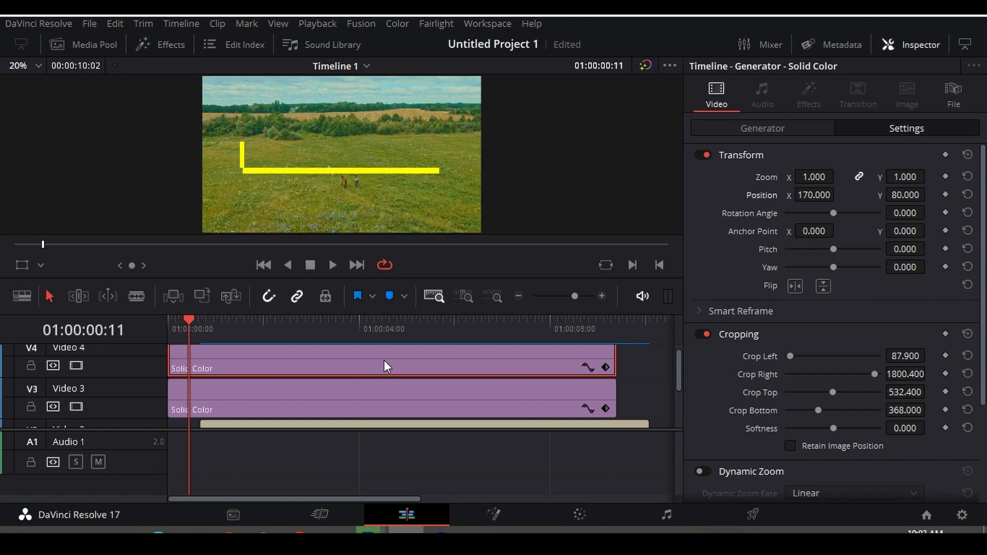
{"action": "key", "text": "Right"}
{"action": "key", "text": "Right"}
{"action": "key", "text": "Right"}
{"action": "key", "text": "Right"}
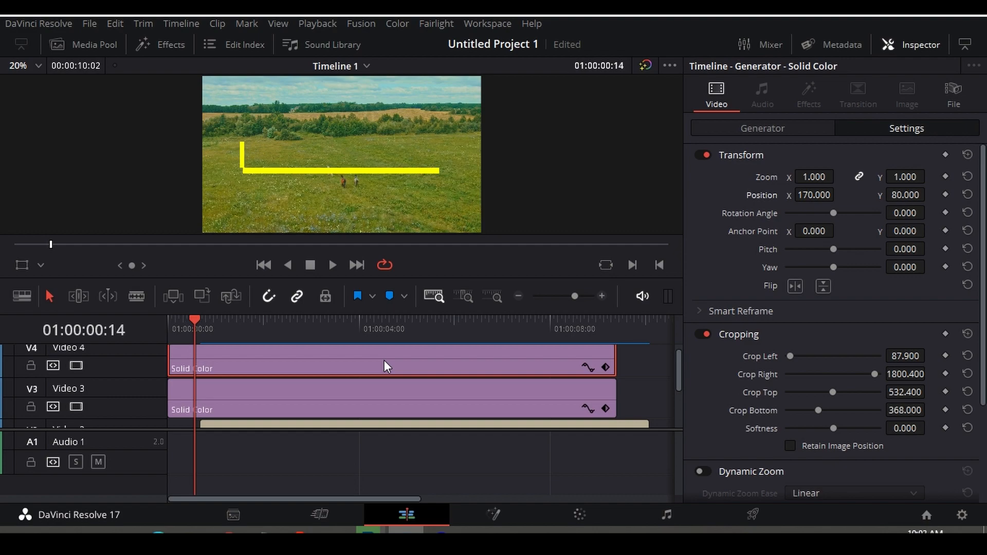
{"action": "key", "text": "Right"}
{"action": "key", "text": "Right"}
{"action": "key", "text": "Right"}
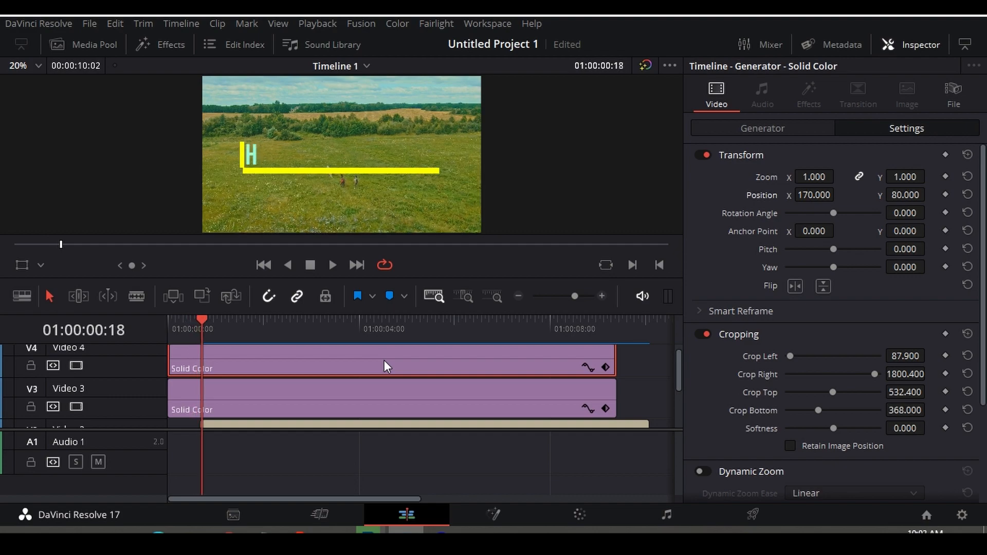
{"action": "key", "text": "Left"}
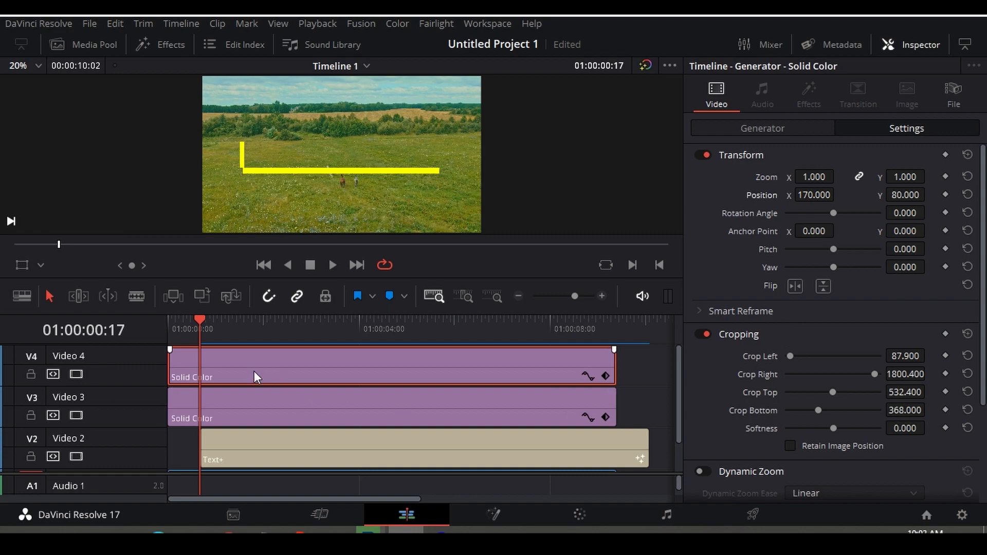
{"action": "left_click_drag", "start_coordinate": [166, 365], "coordinate": [201, 364]}
- Play from the timeline start to check when the trimmed vertical bar appears
{"action": "key", "text": "Home"}
{"action": "key", "text": "space"}
{"action": "key", "text": "b"}
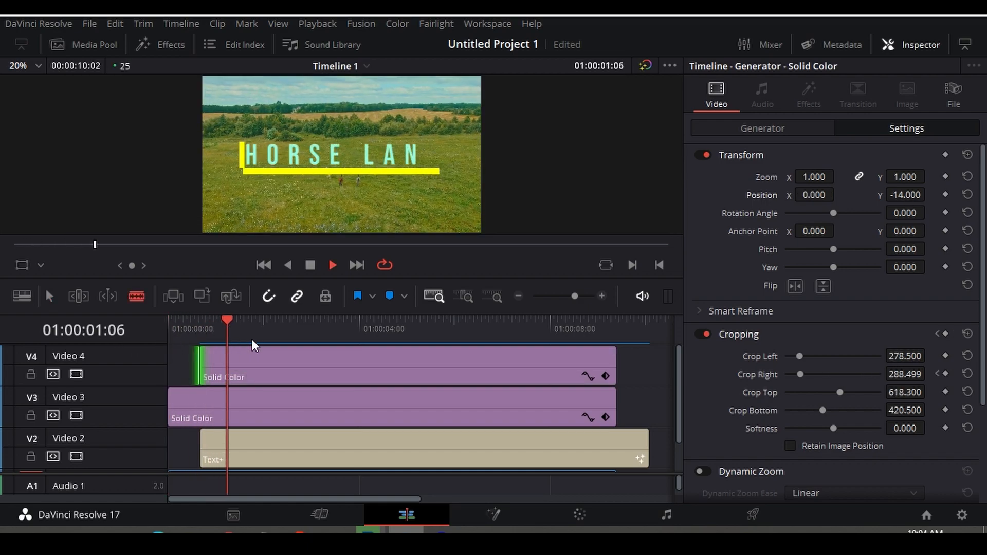
{"action": "key", "text": "space"}
- Add a Position keyframe to the vertical bar at its clip's start, 01:00:00:17, with X 170 and Y 80
{"action": "key", "text": "Up"}
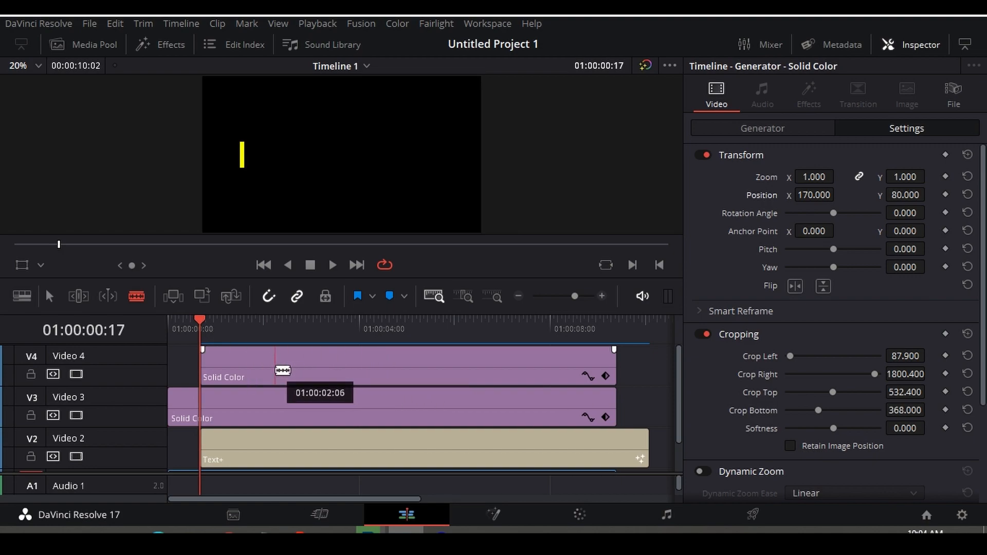
{"action": "key", "text": "a"}
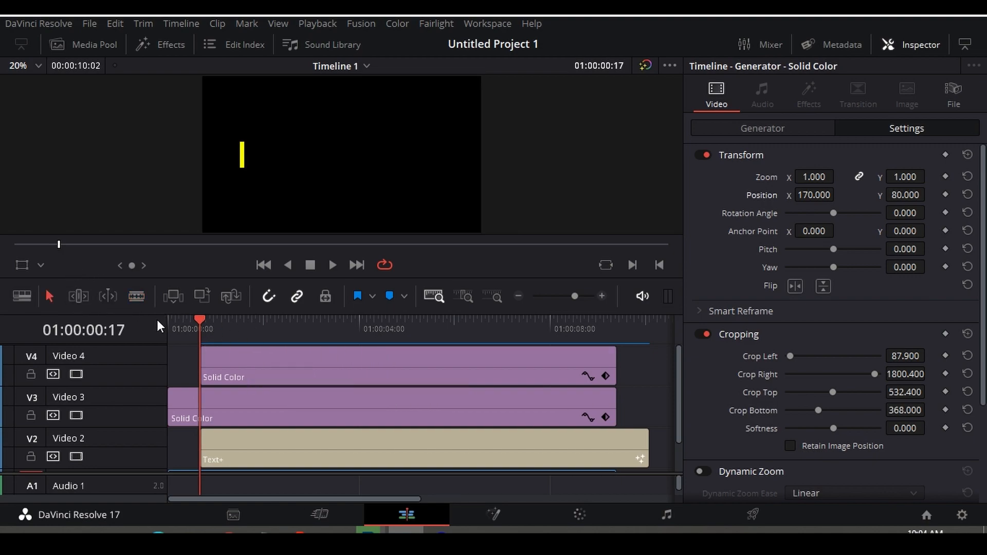
{"action": "left_click", "coordinate": [255, 363]}
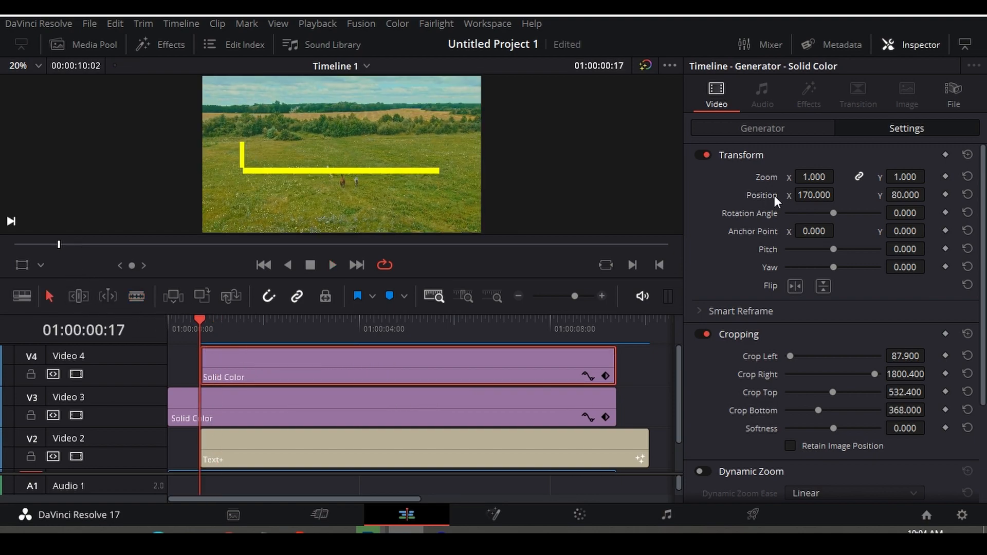
{"action": "left_click", "coordinate": [945, 193]}
- At 01:00:01:08, where the title is fully written, set the vertical bar's Position X to about 1584 to keyframe its end position
{"action": "key", "text": "space"}
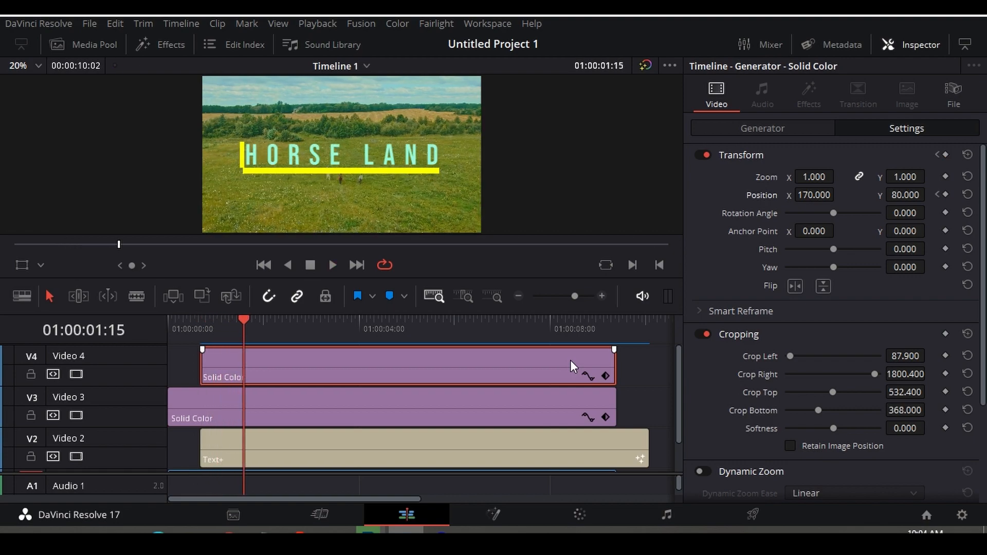
{"action": "key", "text": "Left"}
{"action": "key", "text": "Left"}
{"action": "key", "text": "Left"}
{"action": "key", "text": "Left"}
{"action": "key", "text": "Left"}
{"action": "key", "text": "Left"}
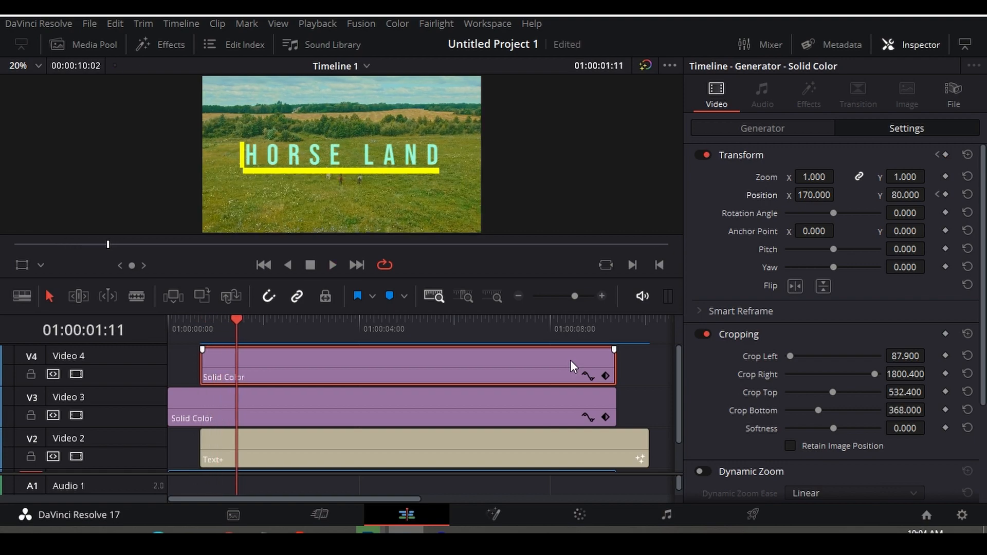
{"action": "key", "text": "Left"}
{"action": "key", "text": "Left"}
{"action": "key", "text": "Left"}
{"action": "key", "text": "Left"}
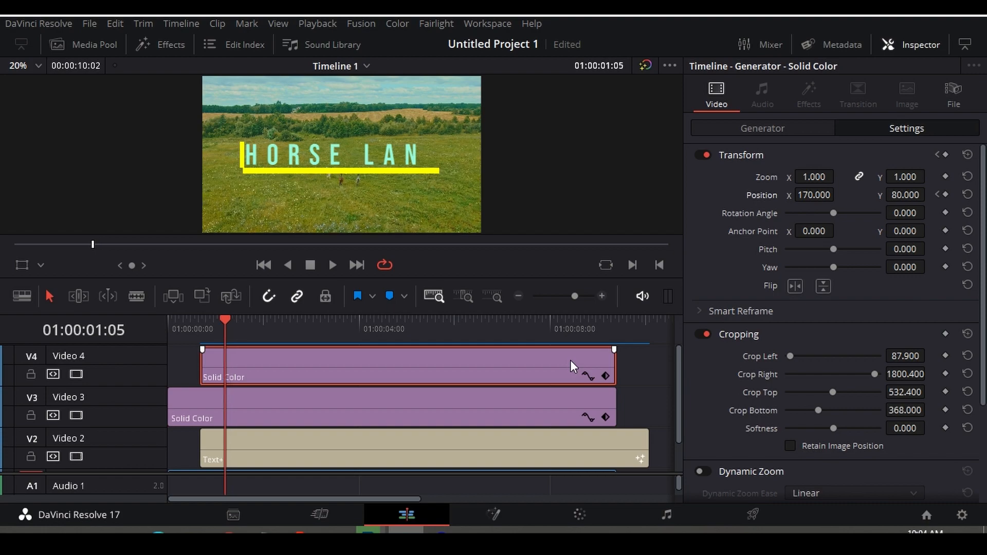
{"action": "key", "text": "Right"}
{"action": "key", "text": "Right"}
{"action": "key", "text": "Right"}
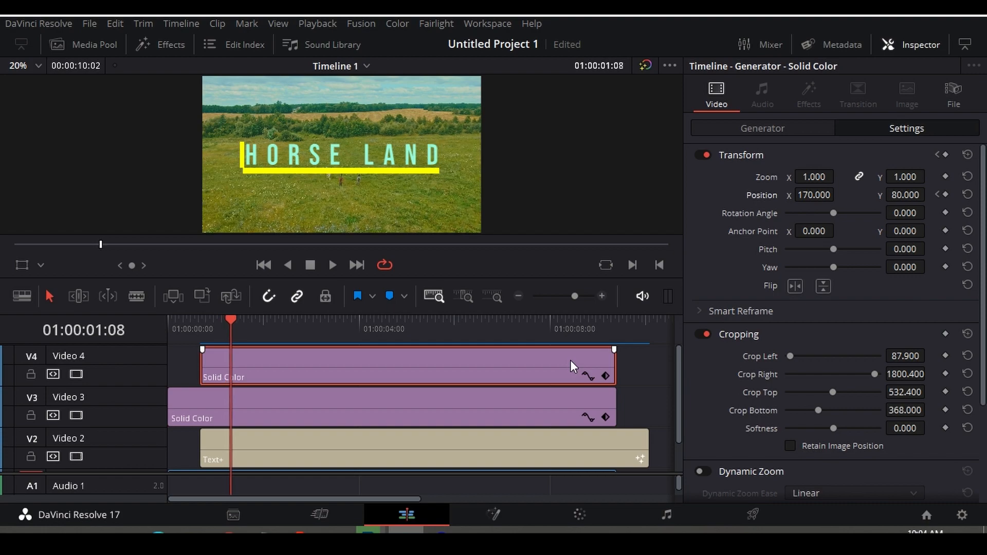
{"action": "key", "text": "Left"}
{"action": "key", "text": "Left"}
{"action": "key", "text": "Right"}
{"action": "key", "text": "Right"}
{"action": "left_click_drag", "start_coordinate": [814, 196], "coordinate": [838, 194]}
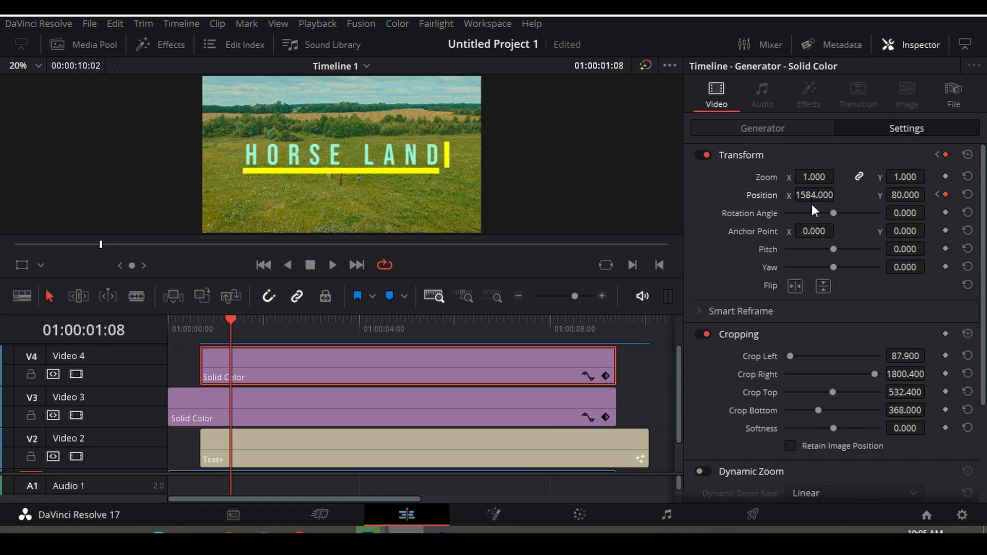
- Replay from the timeline start to check the vertical bar sweeping across the title
{"action": "left_click_drag", "start_coordinate": [230, 326], "coordinate": [88, 330]}
{"action": "key", "text": "space"}
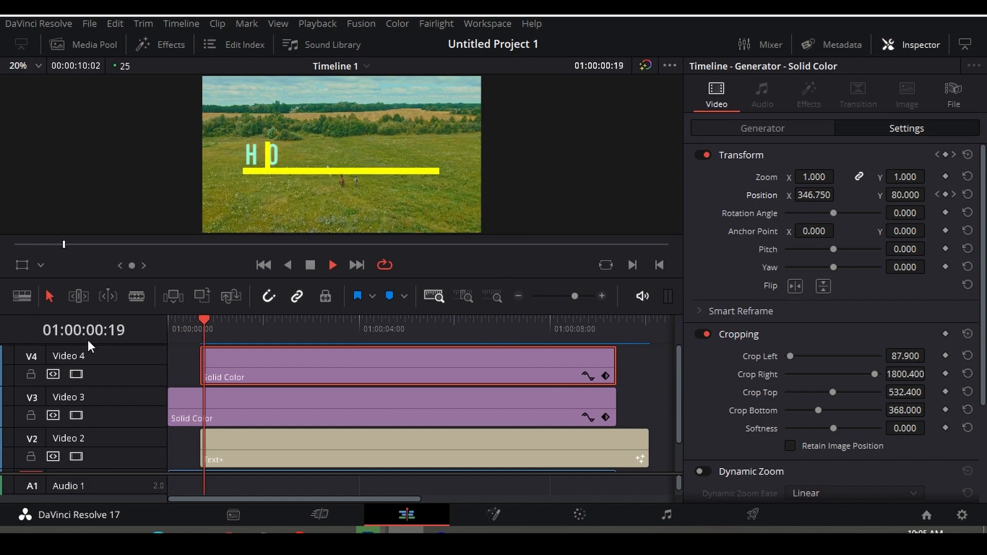
{"action": "key", "text": "space"}
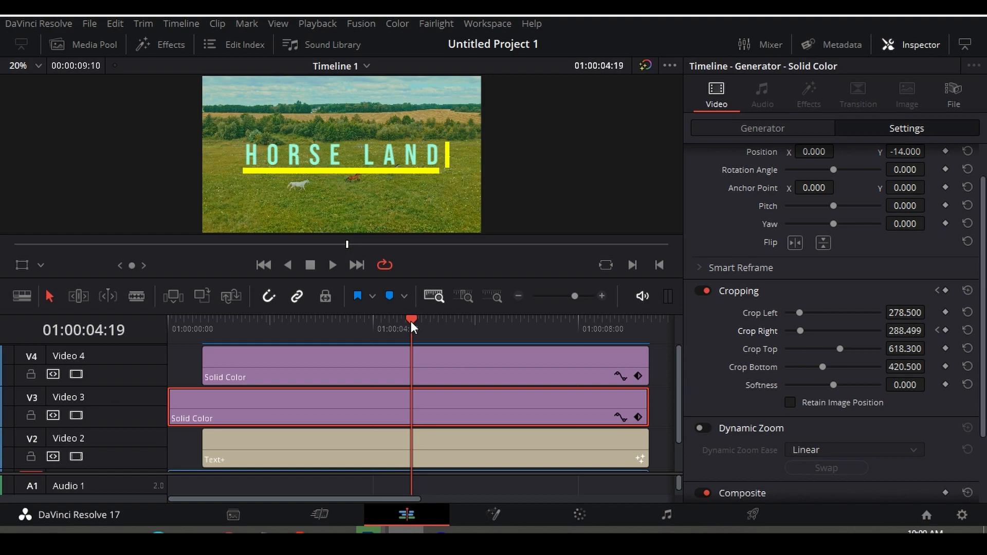
- Add a keyframe for all Cropping values of the underline clip at 01:00:04:02
{"action": "left_click_drag", "start_coordinate": [411, 321], "coordinate": [377, 323]}
{"action": "mouse_move", "coordinate": [293, 397]}
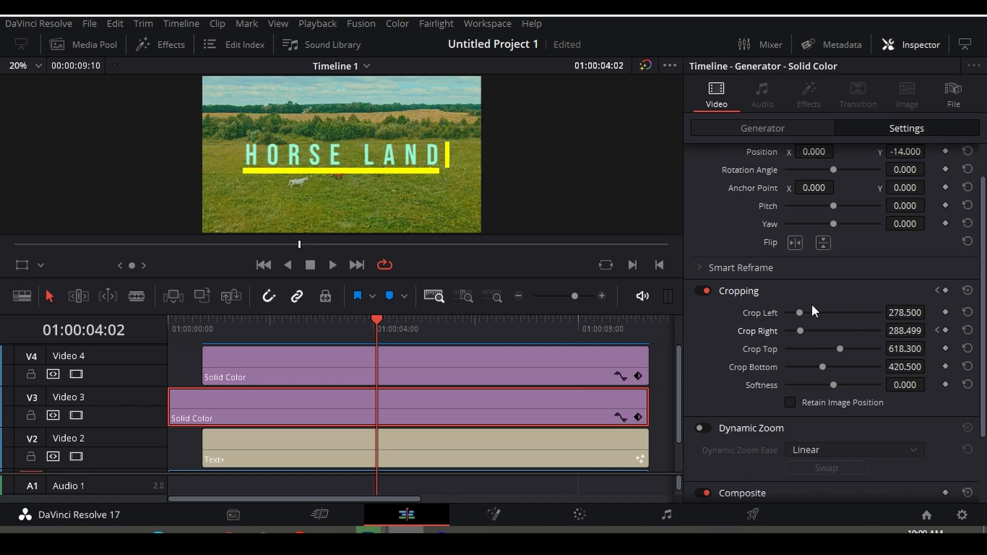
{"action": "left_click", "coordinate": [946, 291]}
- At 01:00:04:08, keyframe the underline's Crop Right at about 1640 so the underline wipes away
{"action": "key", "text": "Right"}
{"action": "key", "text": "Right"}
{"action": "key", "text": "Right"}
{"action": "key", "text": "Right"}
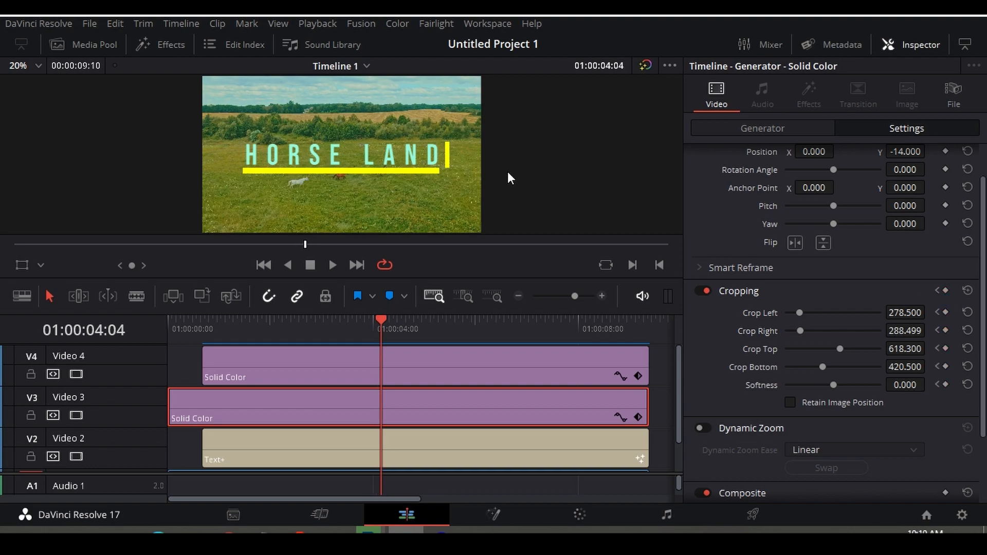
{"action": "key", "text": "Right"}
{"action": "key", "text": "Right"}
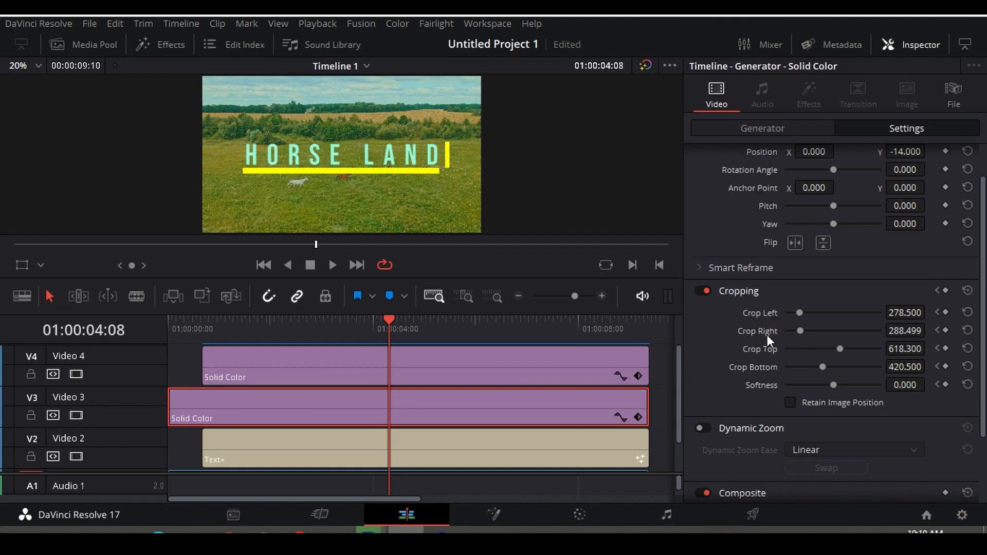
{"action": "left_click", "coordinate": [945, 330]}
{"action": "left_click_drag", "start_coordinate": [910, 331], "coordinate": [933, 329]}
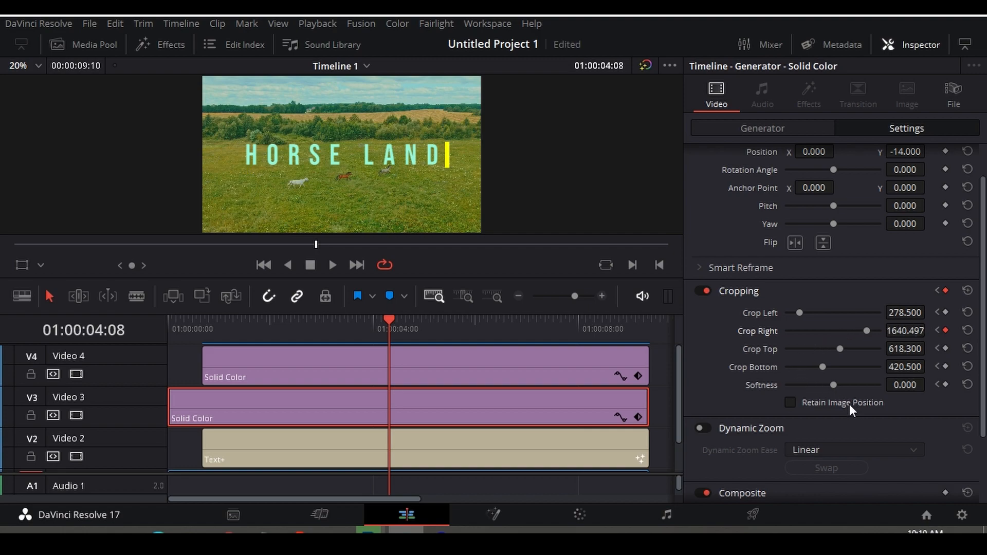
- Replay from the timeline start to check the underline wiping out beneath the title
{"action": "key", "text": "Home"}
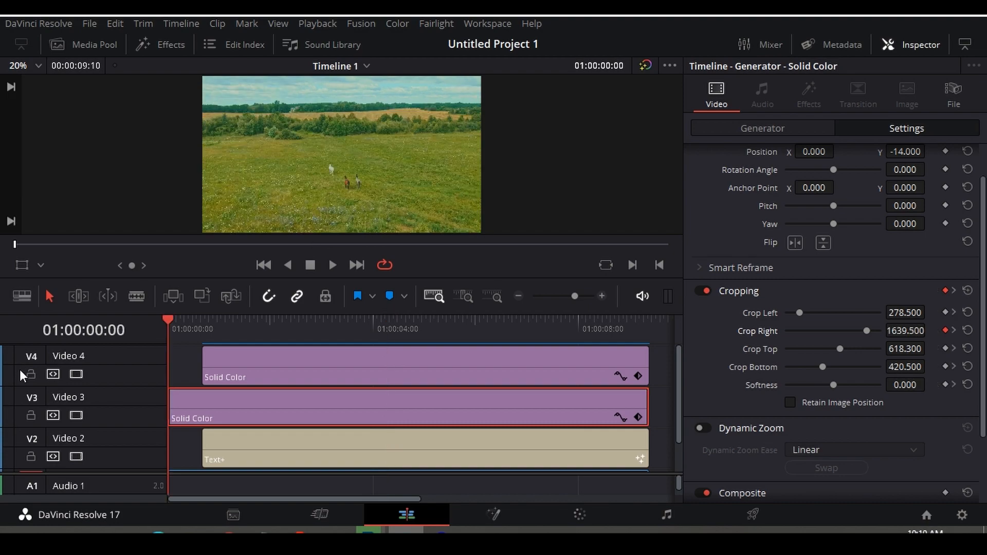
{"action": "key", "text": "space"}
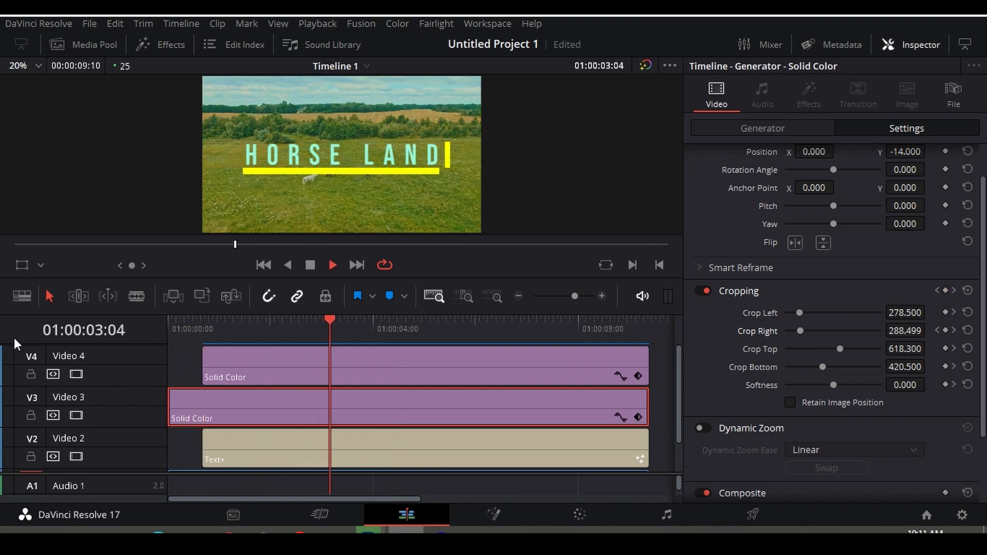
{"action": "key", "text": "space"}
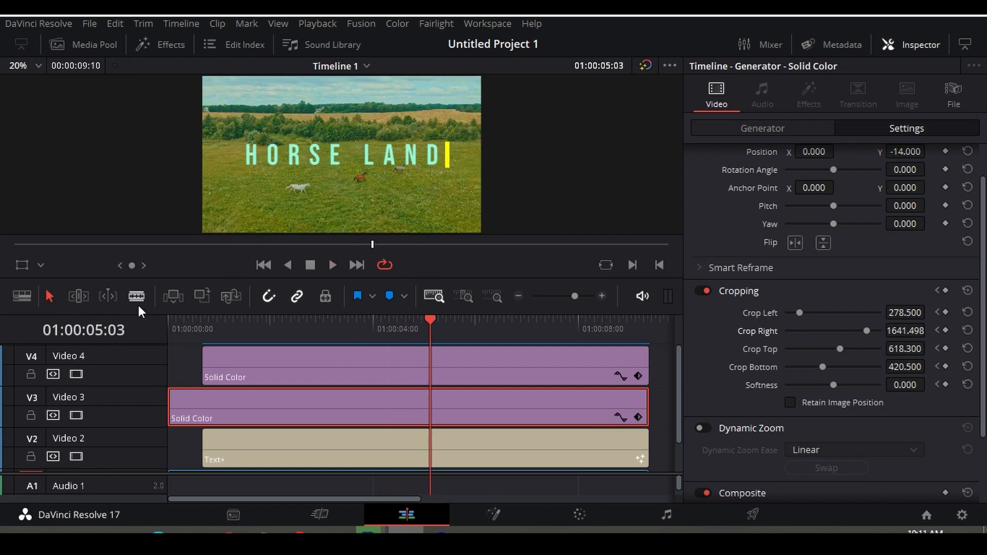
- Add a keyframe for all Transform values of the vertical bar at 01:00:04:17 and save the project
{"action": "left_click", "coordinate": [466, 375]}
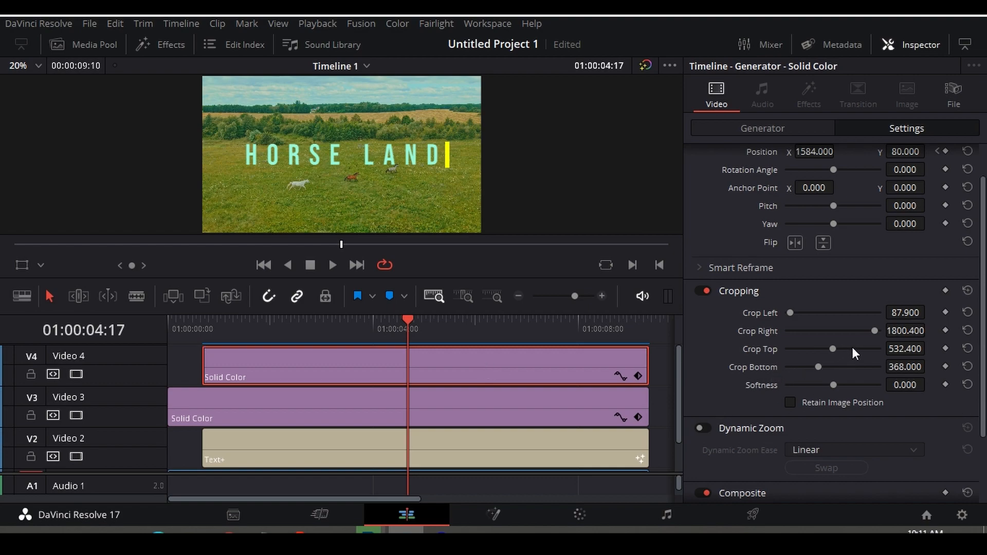
{"action": "scroll", "coordinate": [706, 233], "scroll_direction": "up", "scroll_amount": 2}
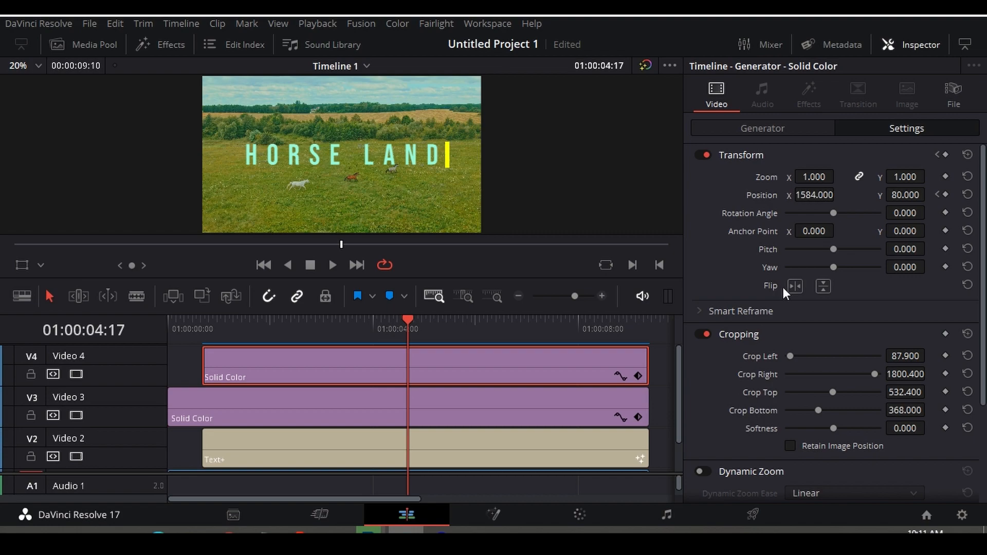
{"action": "left_click", "coordinate": [945, 155]}
{"action": "key", "text": "ctrl+s"}
- Add a Write On keyframe to the Text+ title at 01:00:04:17 with Start 0.0 and End 1.0
{"action": "left_click", "coordinate": [569, 459]}
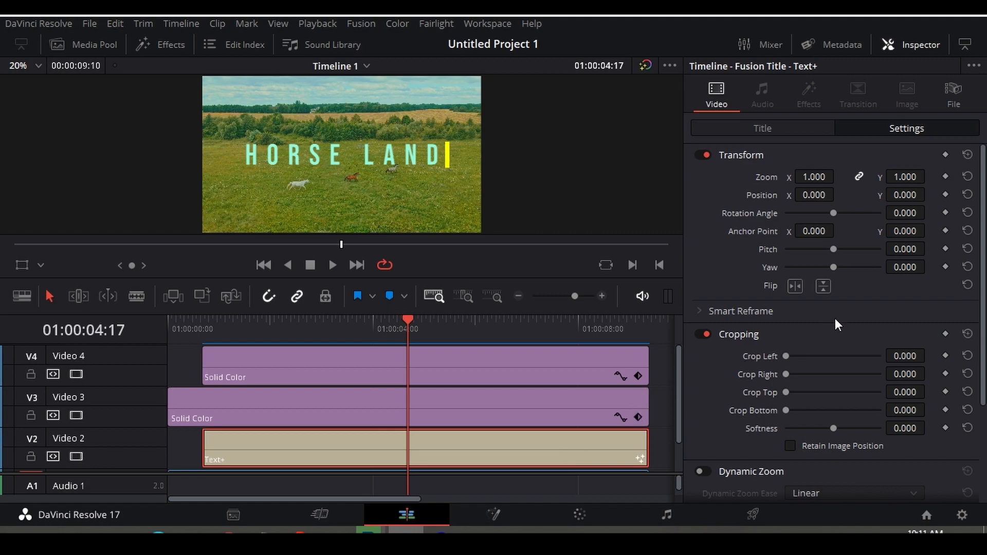
{"action": "left_click", "coordinate": [787, 131]}
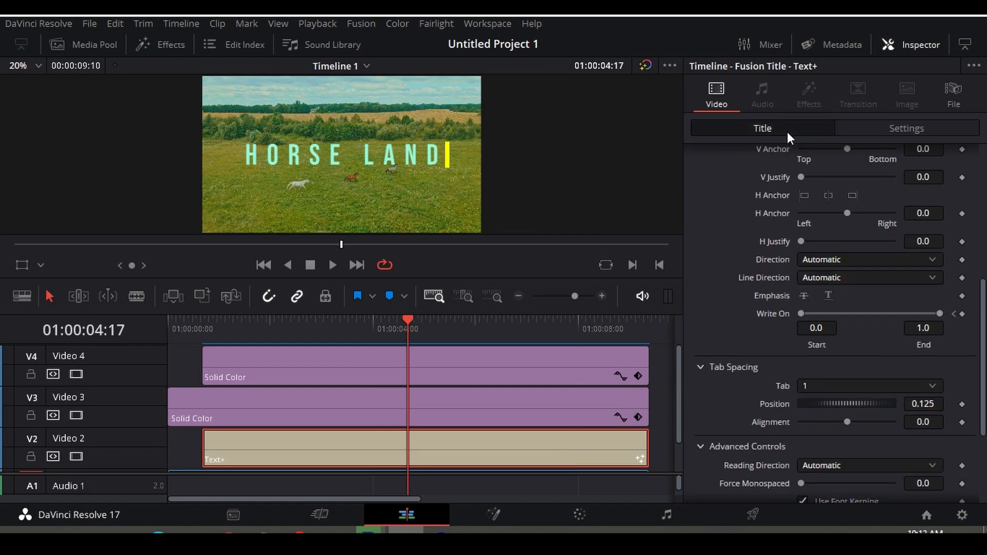
{"action": "scroll", "coordinate": [737, 323], "scroll_direction": "down", "scroll_amount": 3}
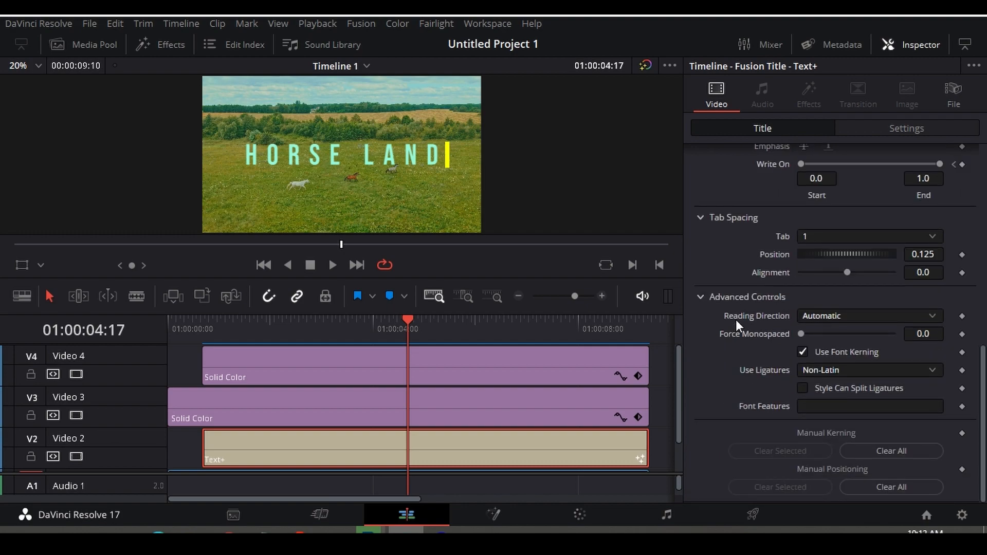
{"action": "scroll", "coordinate": [736, 320], "scroll_direction": "up", "scroll_amount": 3}
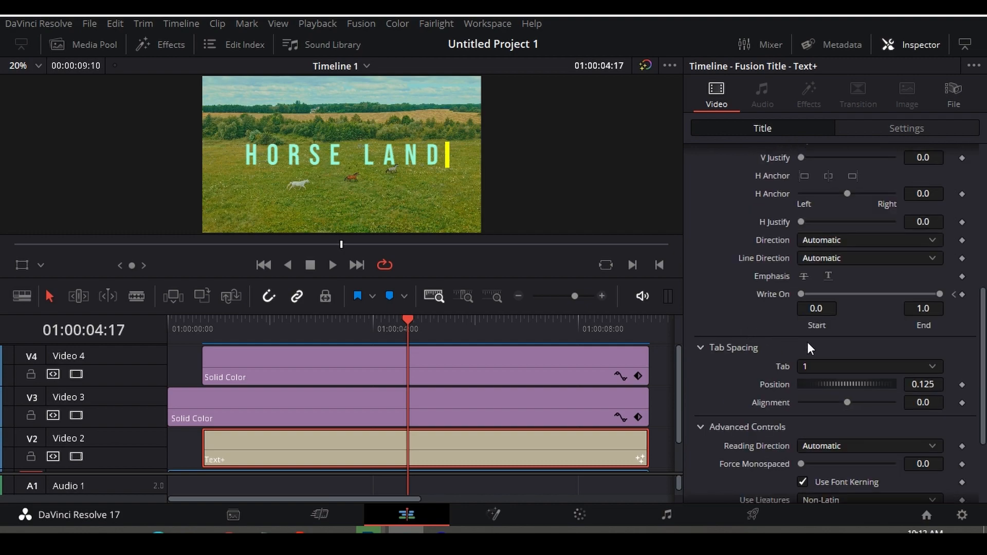
{"action": "left_click", "coordinate": [962, 295]}
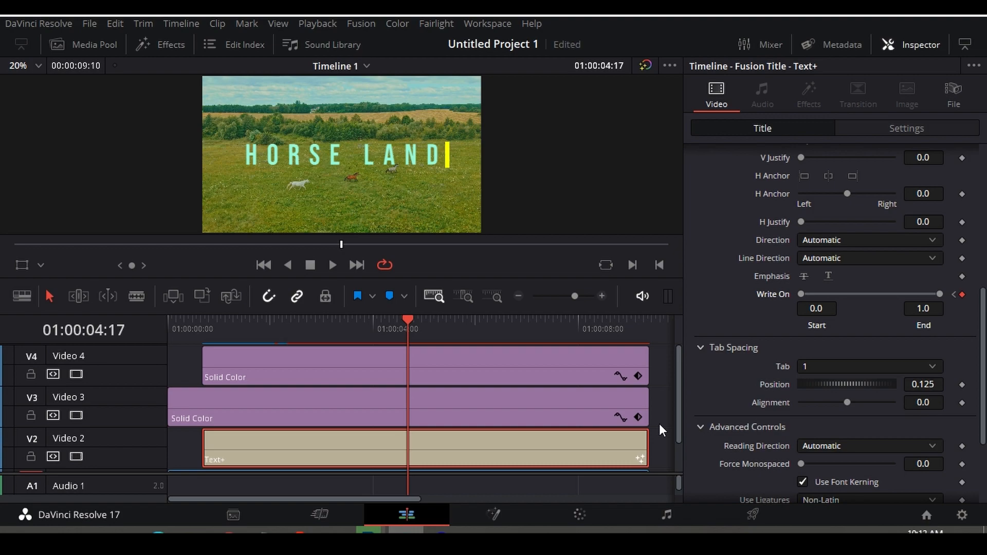
- At 01:00:05:02, keyframe the vertical bar's Position X at 140 so it sweeps back in front of the title
{"action": "left_click", "coordinate": [475, 362]}
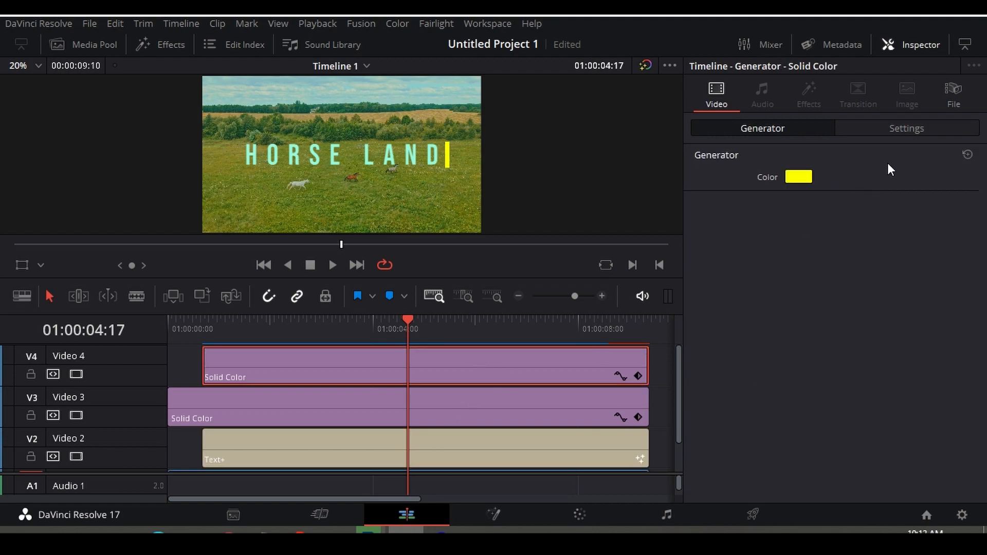
{"action": "left_click", "coordinate": [901, 130]}
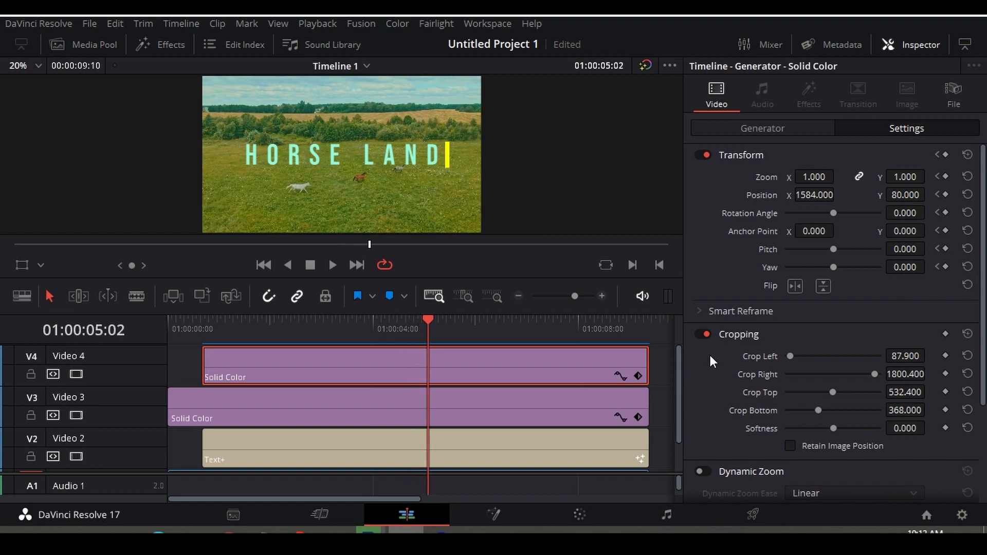
{"action": "left_click", "coordinate": [946, 195]}
{"action": "left_click_drag", "start_coordinate": [814, 195], "coordinate": [68, 195]}
{"action": "left_click_drag", "start_coordinate": [815, 195], "coordinate": [884, 215]}
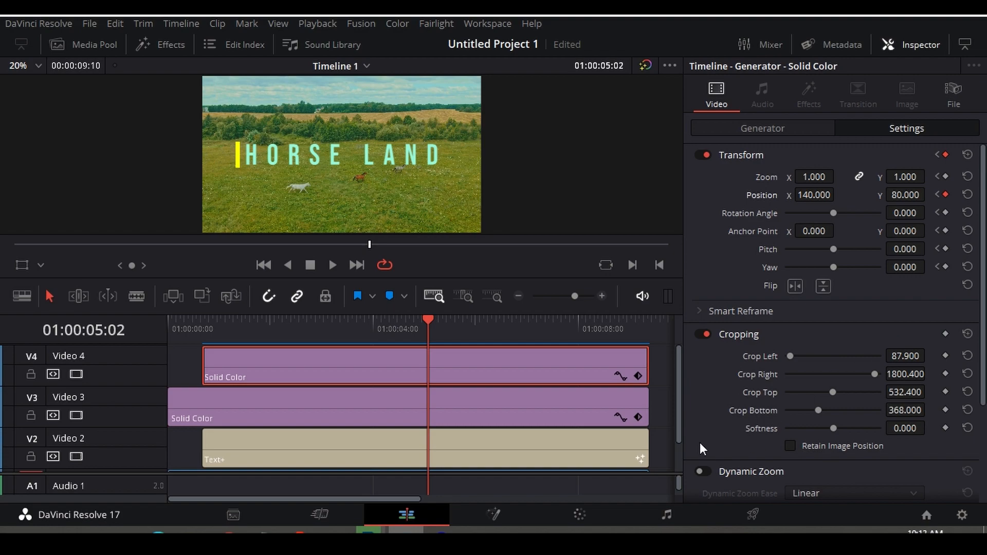
- Set the Text+ title's Write On End to 0.0 at 01:00:05:02 so the letters write off
{"action": "left_click", "coordinate": [503, 448]}
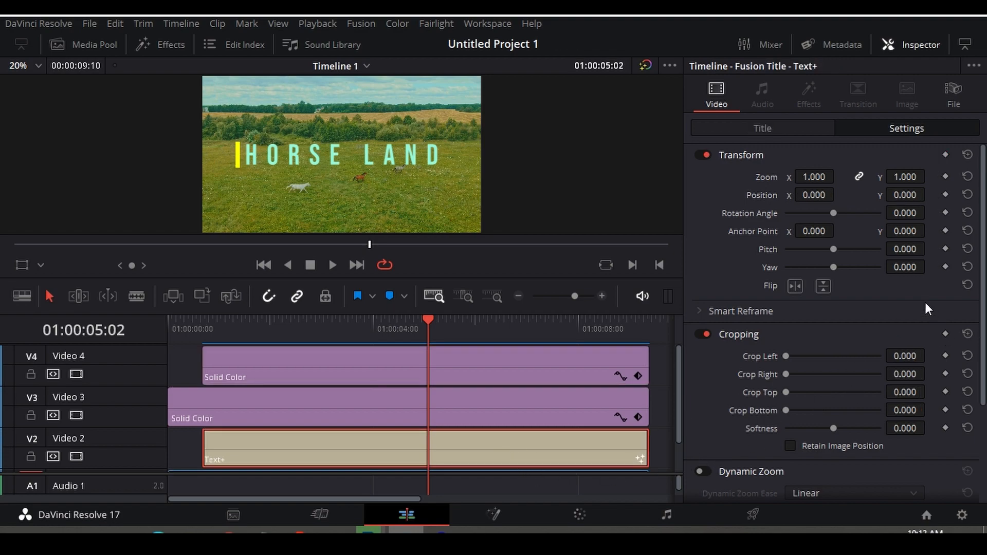
{"action": "left_click", "coordinate": [754, 128]}
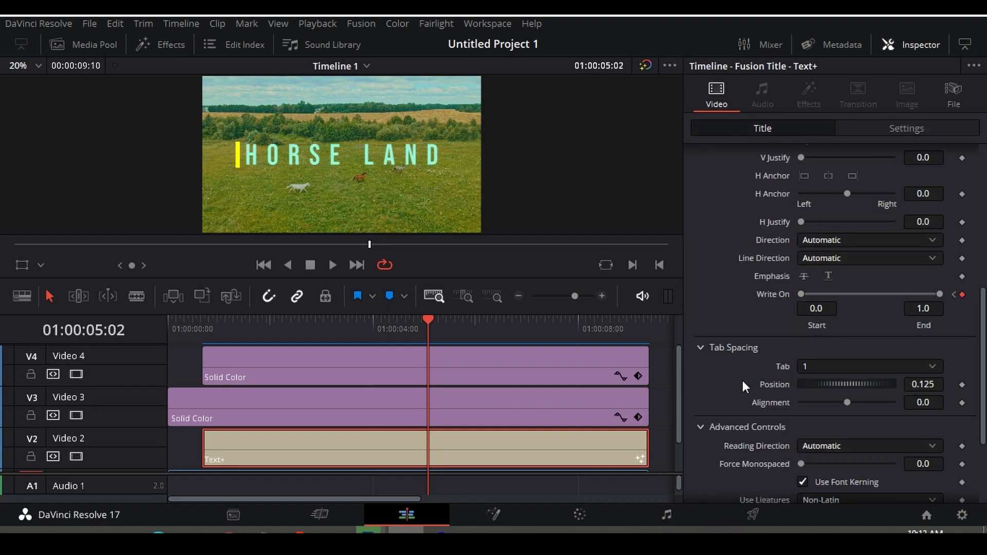
{"action": "left_click_drag", "start_coordinate": [933, 296], "coordinate": [782, 297]}
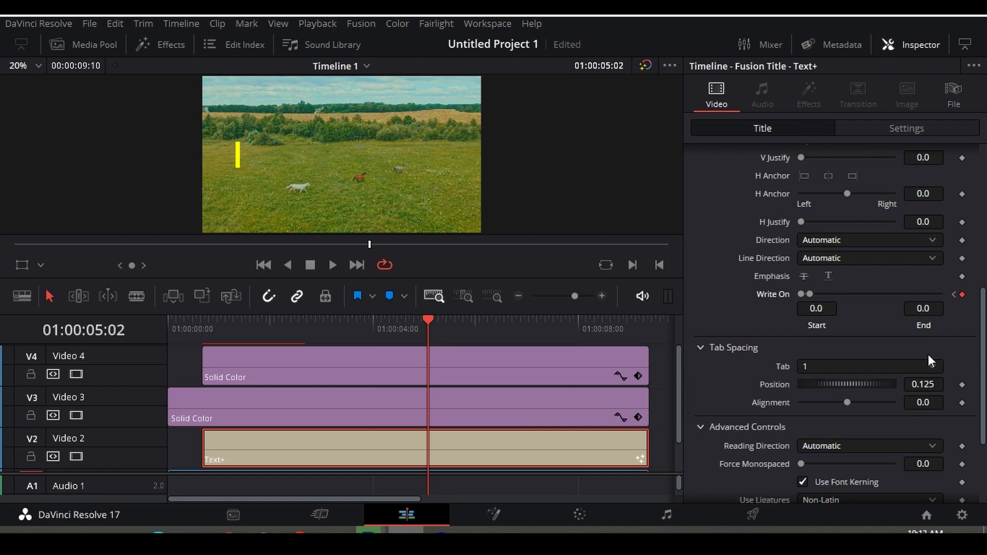
- Replay from the timeline start to check the title writing off as the vertical bar sweeps back
{"action": "left_click_drag", "start_coordinate": [426, 330], "coordinate": [11, 331]}
{"action": "key", "text": "space"}
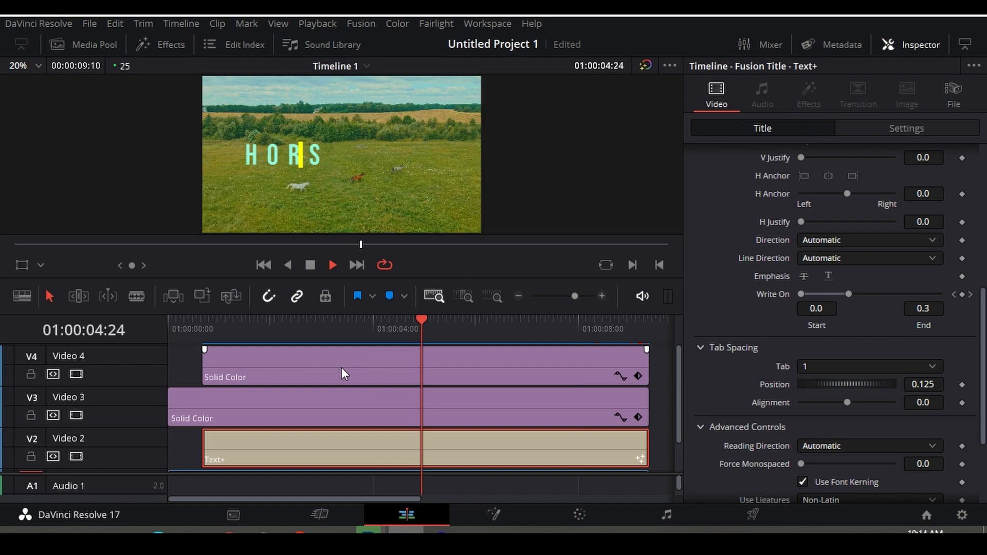
{"action": "key", "text": "space"}
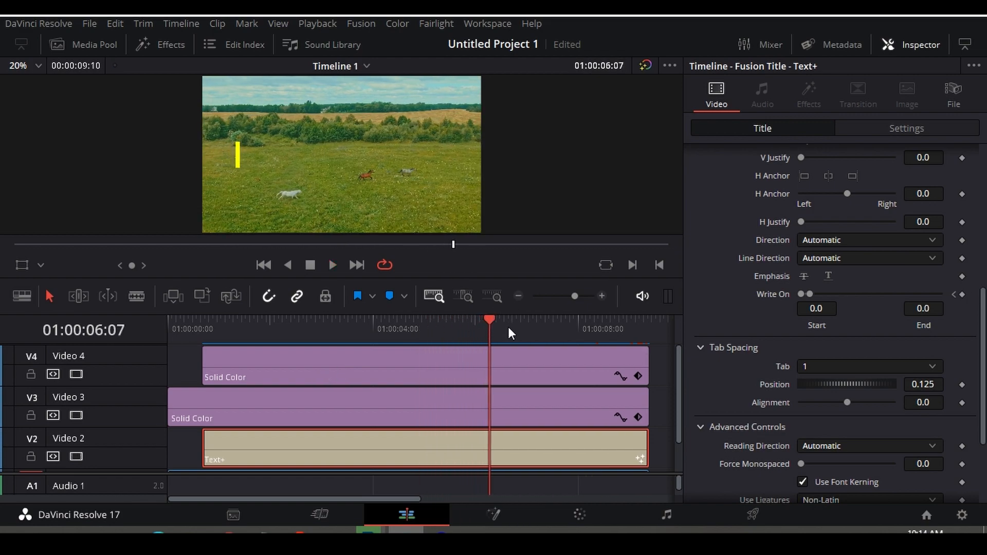
- Add a Position keyframe to the vertical bar at 01:00:05:07 to hold it in front of the title
{"action": "left_click", "coordinate": [489, 366]}
{"action": "key", "text": "shift+Left"}
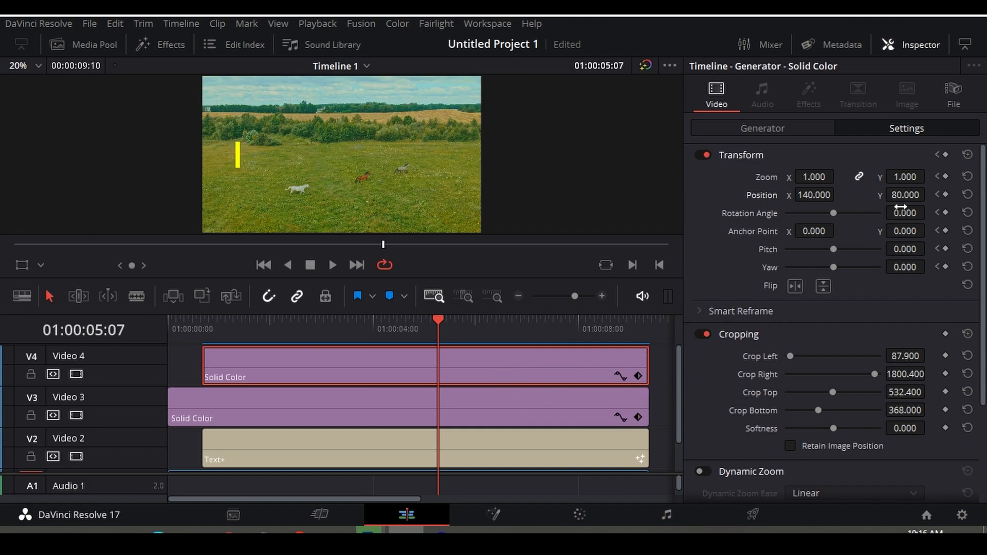
{"action": "left_click", "coordinate": [945, 195]}
- At 01:00:05:12, keyframe the vertical bar's Position Y at -902 to move it out of the frame
{"action": "key", "text": "Right"}
{"action": "key", "text": "Right"}
{"action": "key", "text": "Right"}
{"action": "key", "text": "Right"}
{"action": "key", "text": "Right"}
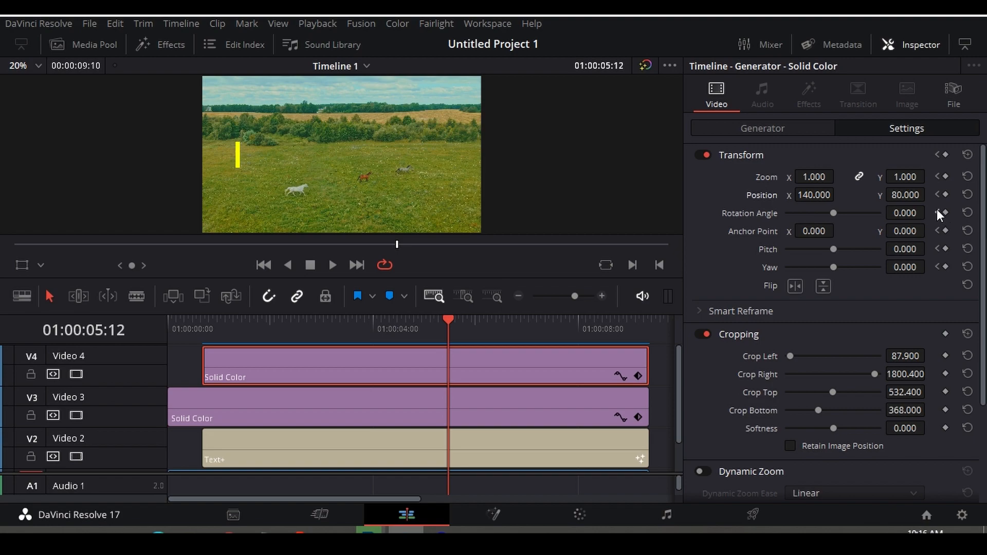
{"action": "left_click", "coordinate": [945, 194]}
{"action": "left_click_drag", "start_coordinate": [906, 195], "coordinate": [905, 195]}
- Replay from near the timeline start to check the full title animation and the vertical bar's exit
{"action": "left_click_drag", "start_coordinate": [447, 321], "coordinate": [174, 321]}
{"action": "key", "text": "space"}
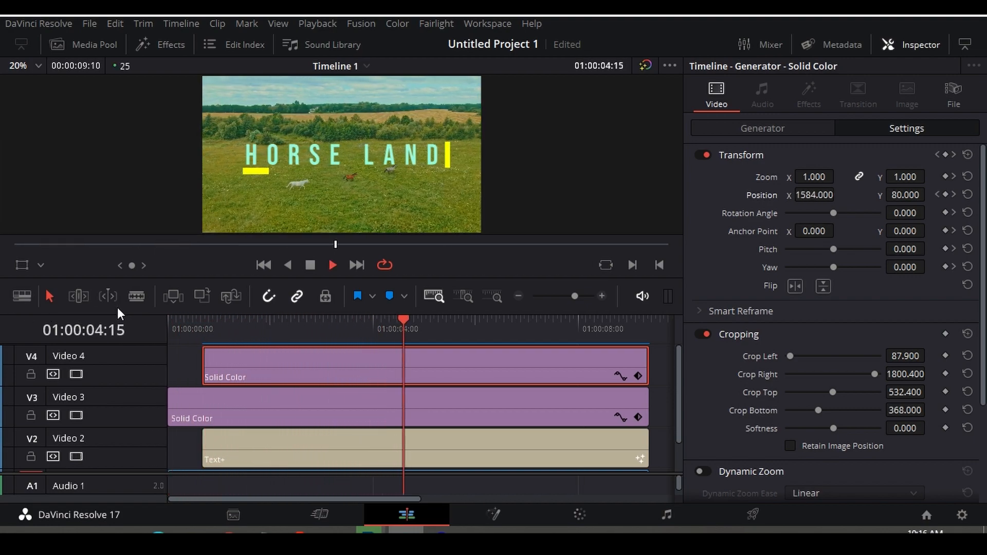
{"action": "key", "text": "space"}
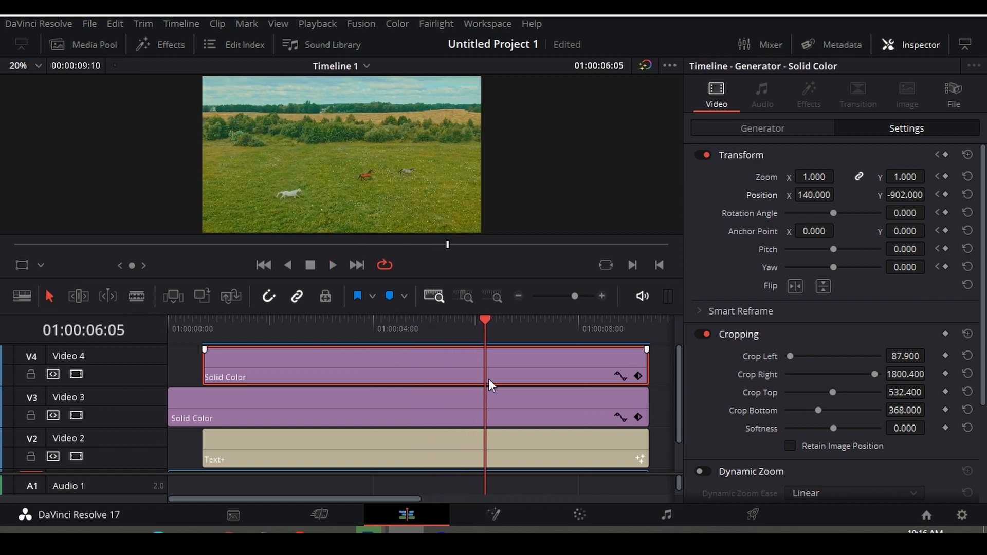
- Trim the end of the vertical bar's clip by about 02:20, to a duration of about 05:23
{"action": "left_click", "coordinate": [647, 369]}
{"action": "left_click_drag", "start_coordinate": [648, 369], "coordinate": [502, 369]}
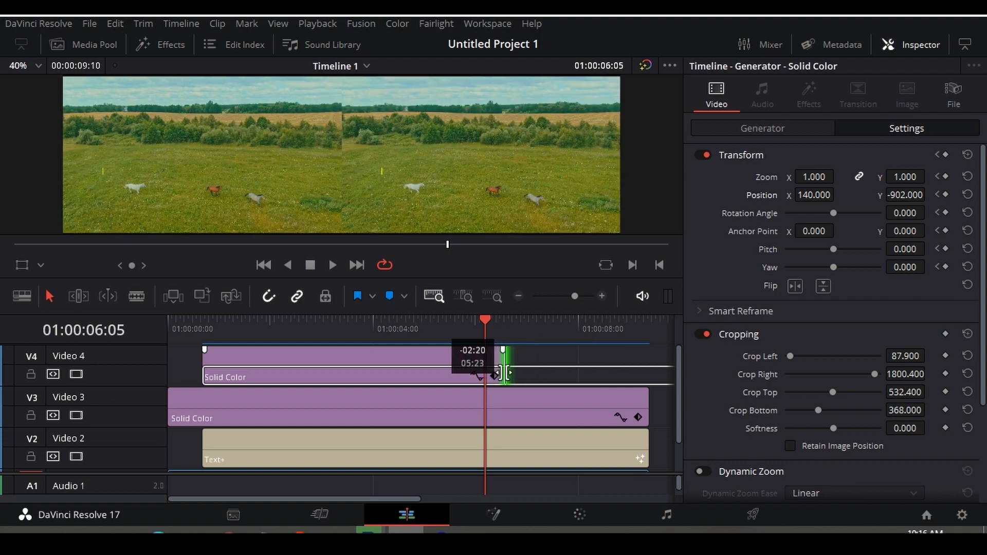